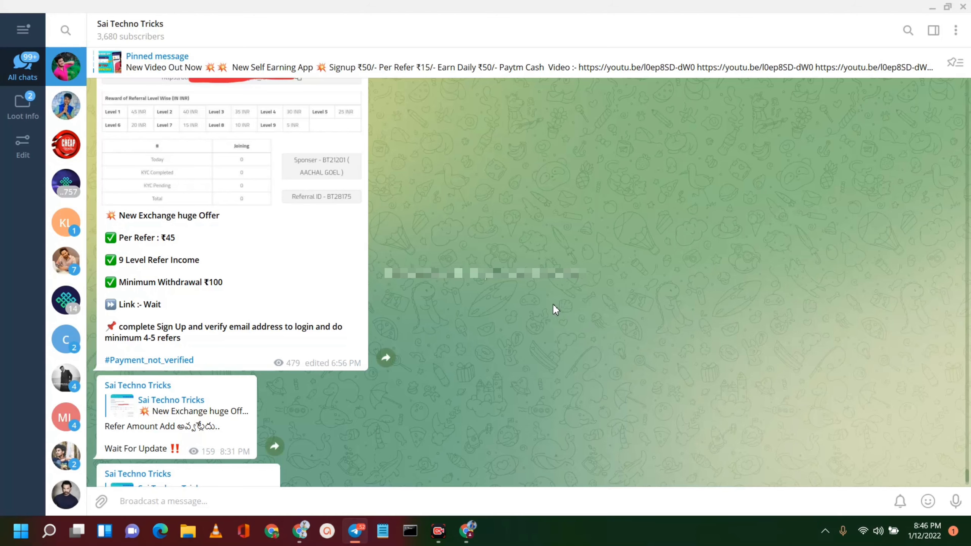
Step: Read the New Exchange huge Offer post and its follow-up messages in the Sai Techno Tricks channel
scroll(421, 328, "up", 1)
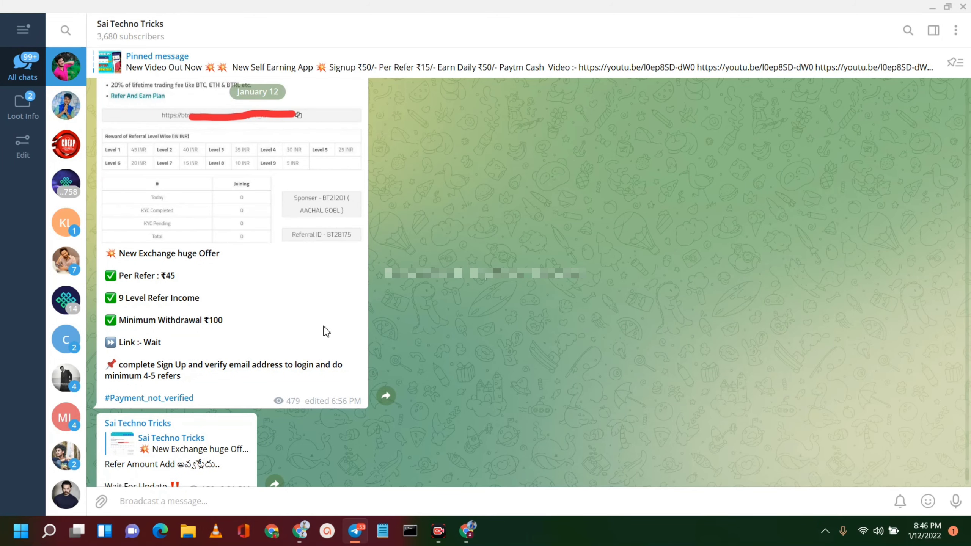
scroll(327, 332, "down", 1)
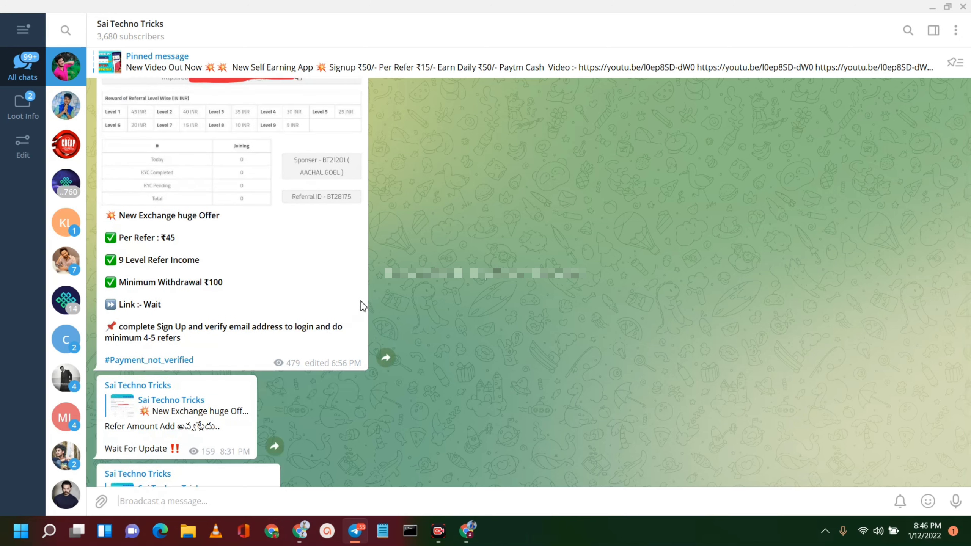
scroll(361, 304, "down", 2)
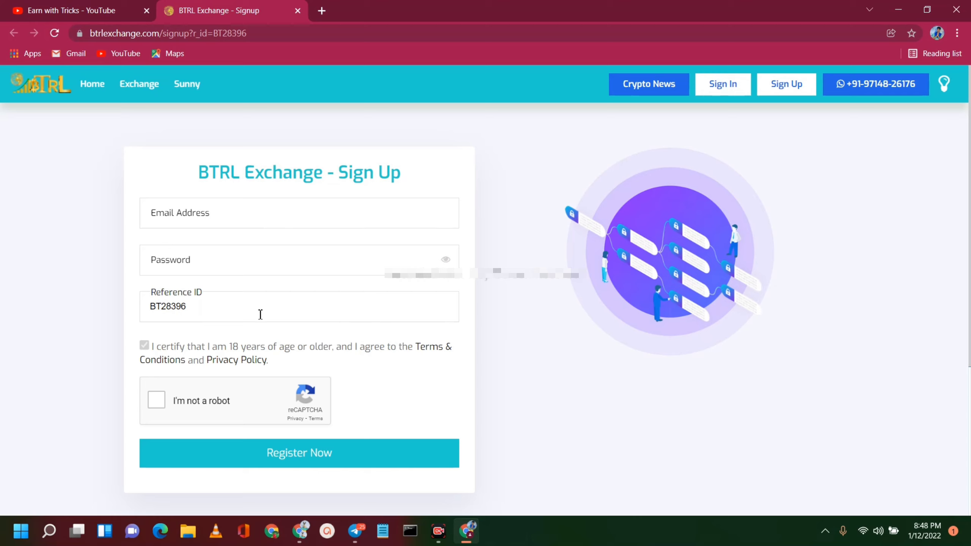
Step: Submit the BTRL Exchange sign-up form and dismiss the incoming chat notification
left_click(272, 461)
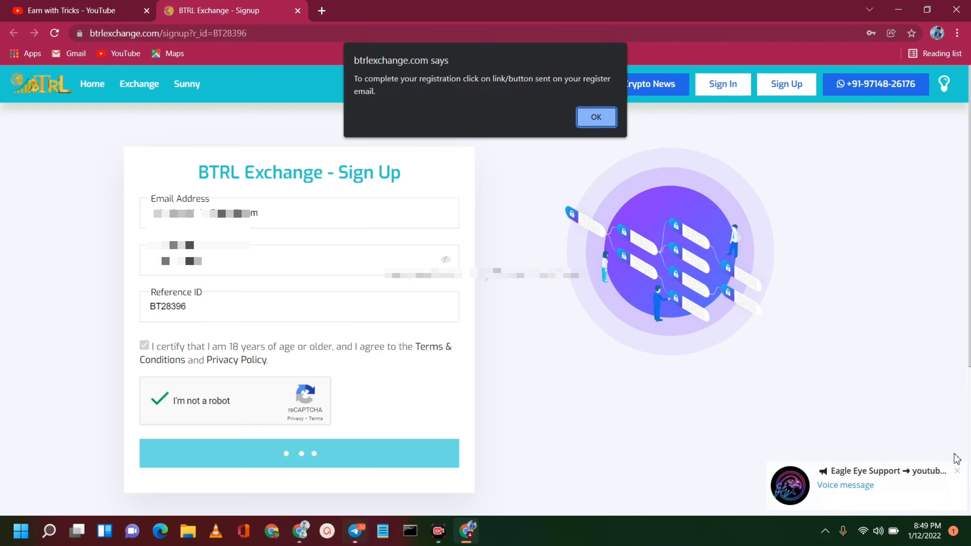
left_click(959, 473)
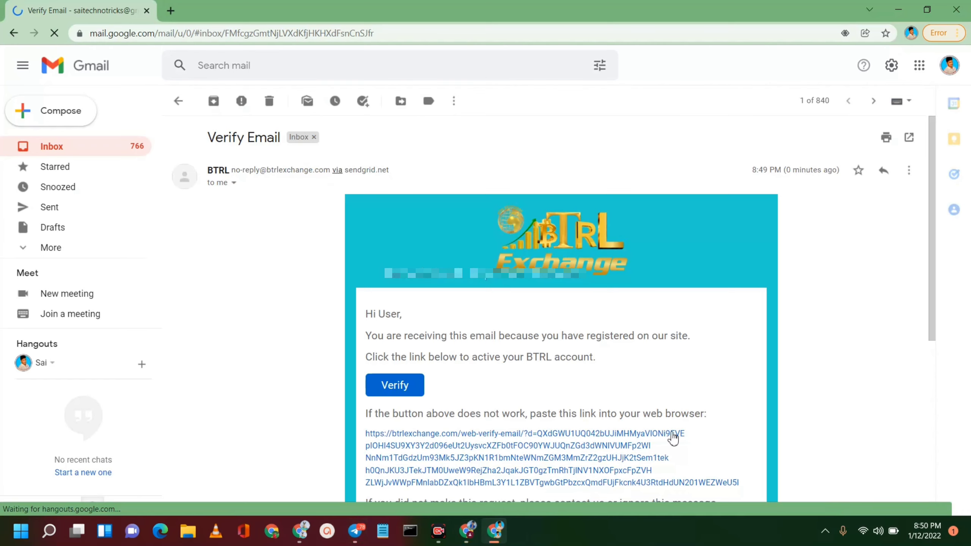
Step: Verify the registration through the BTRL verification email and proceed to the exchange's login page
scroll(578, 359, "down", 2)
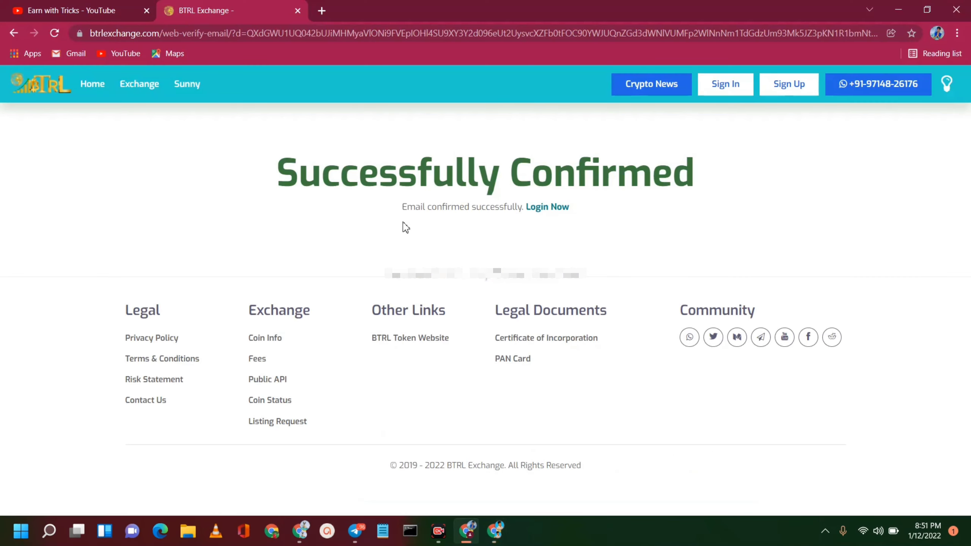
left_click(553, 209)
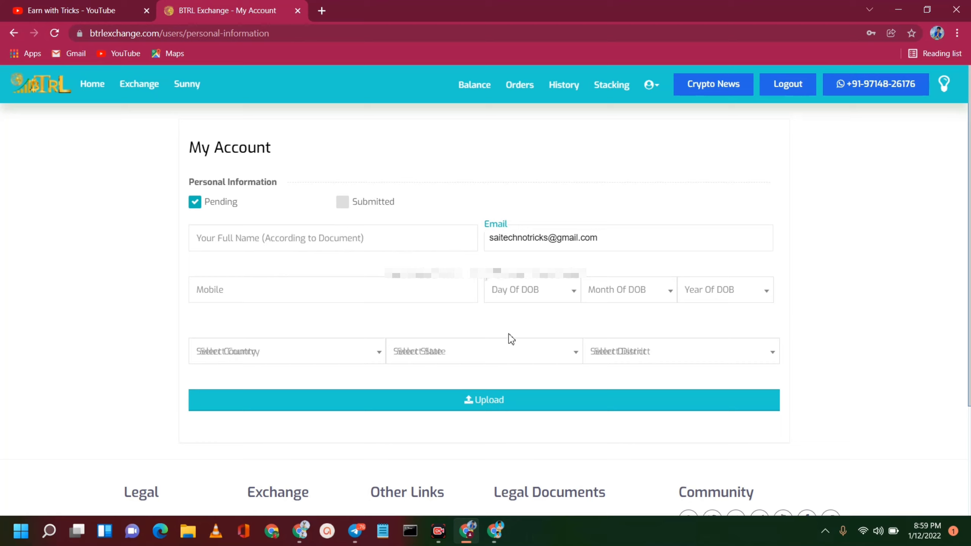
Step: Set the country to India in the personal information form and open the state selection
left_click(361, 352)
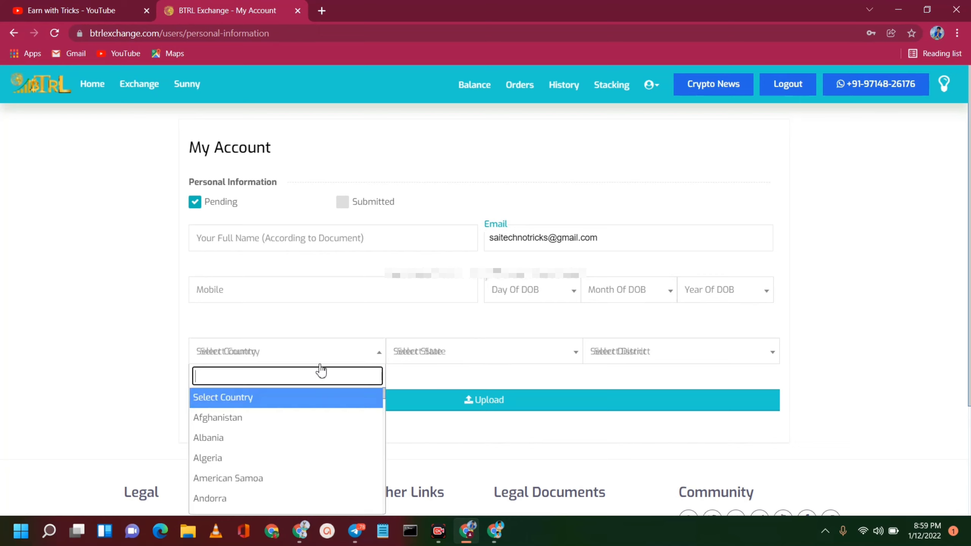
type("ind")
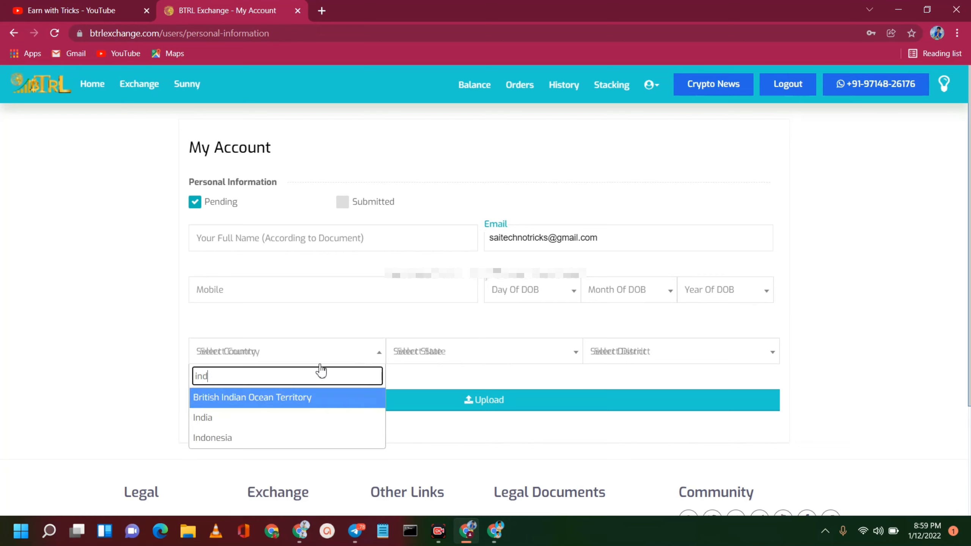
left_click(269, 418)
left_click(447, 353)
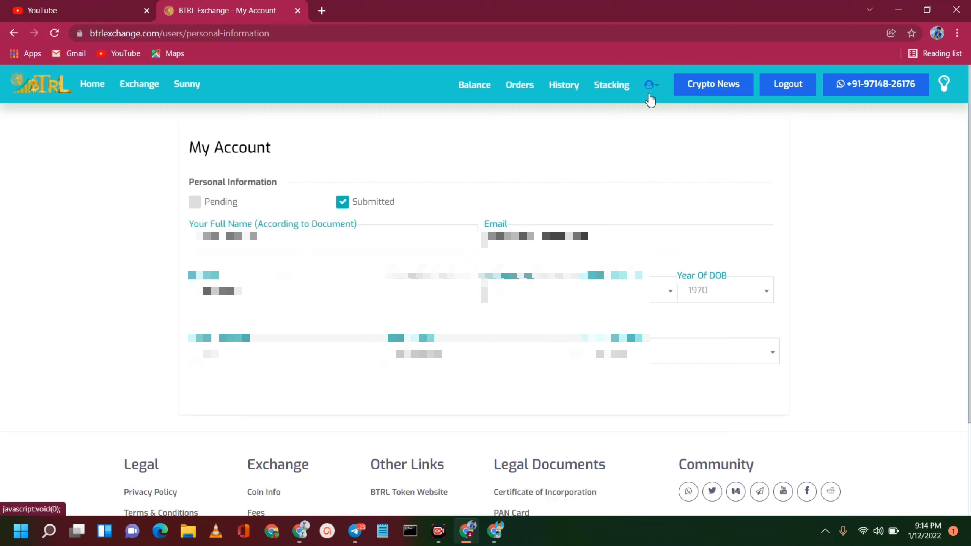
Step: Open the account's Bank Details page and examine the required bank fields and the passbook, PAN card and Adhaar card uploads
left_click(651, 95)
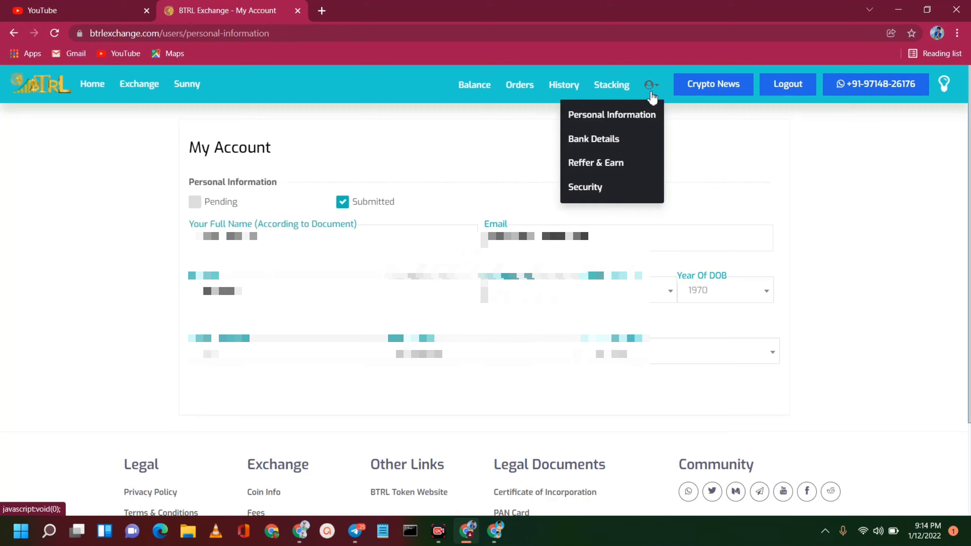
left_click(599, 147)
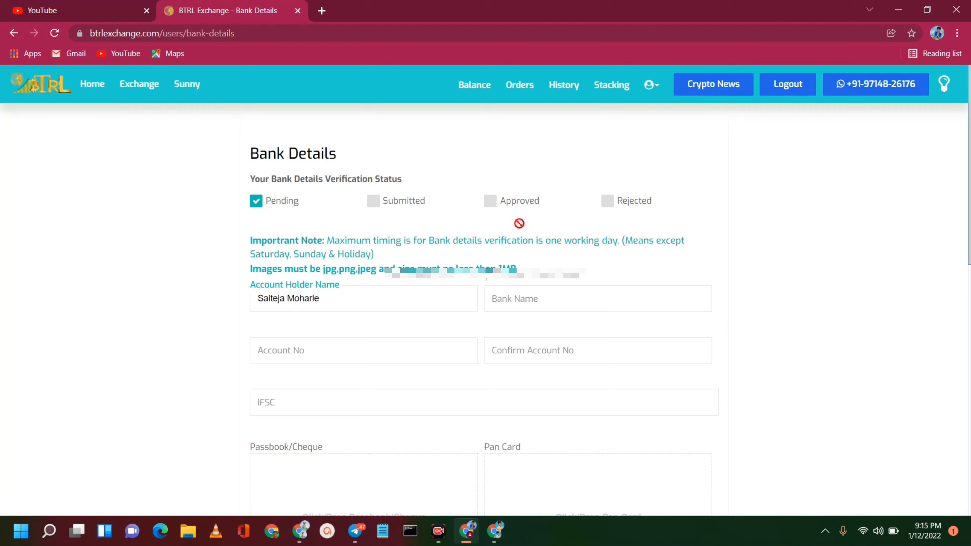
scroll(365, 293, "down", 1)
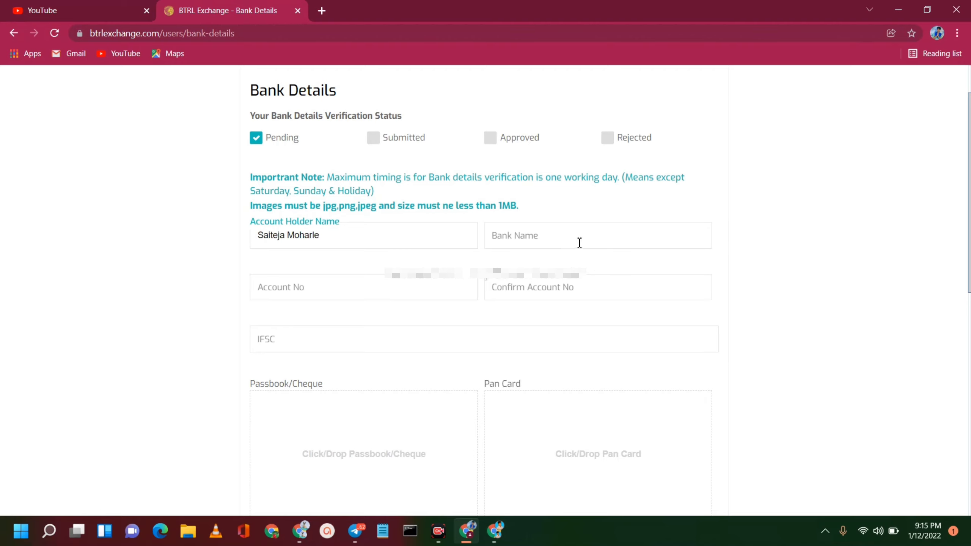
scroll(499, 302, "down", 5)
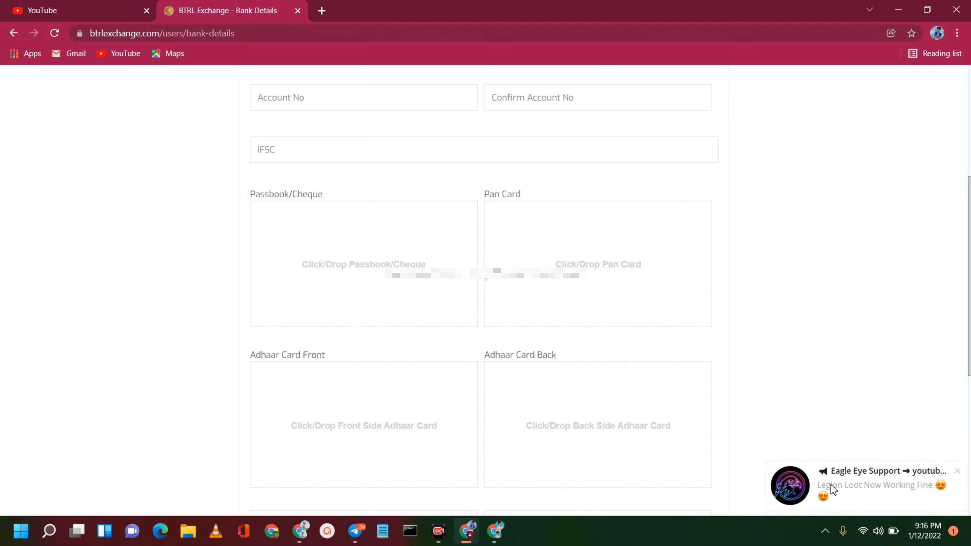
left_click(960, 473)
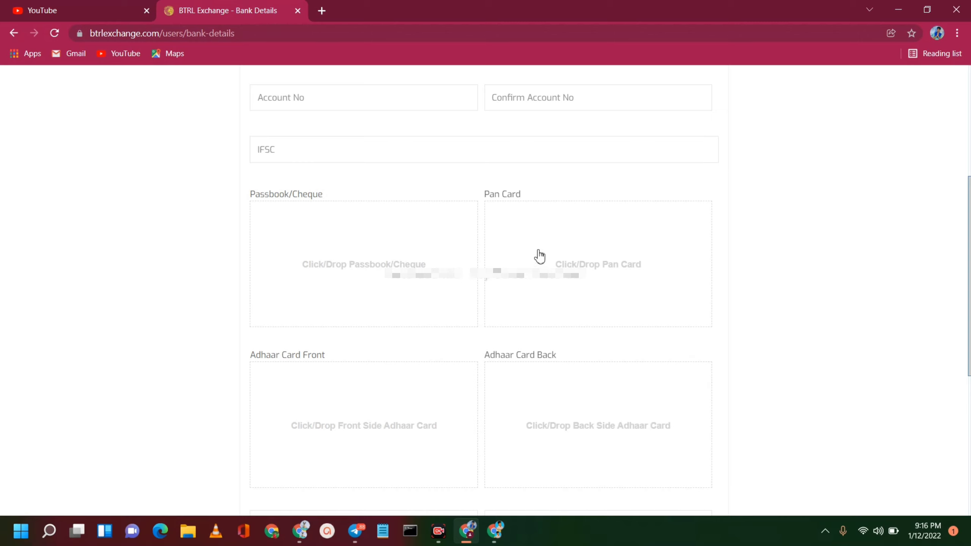
scroll(606, 275, "down", 2)
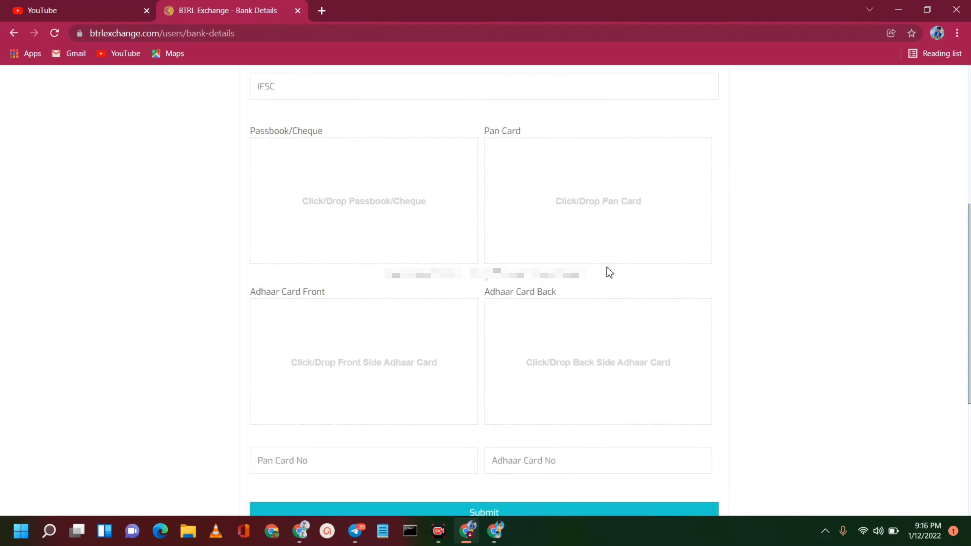
left_click(592, 217)
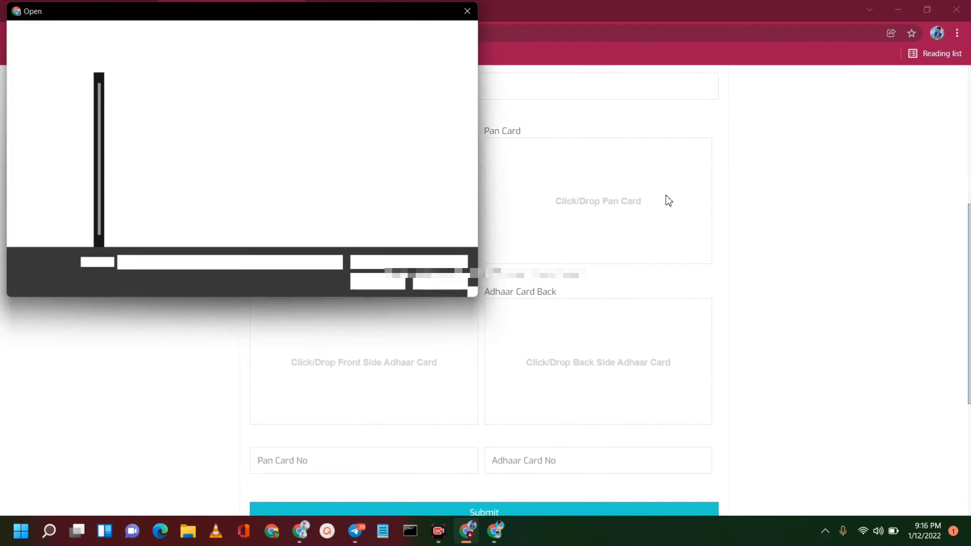
left_click(467, 10)
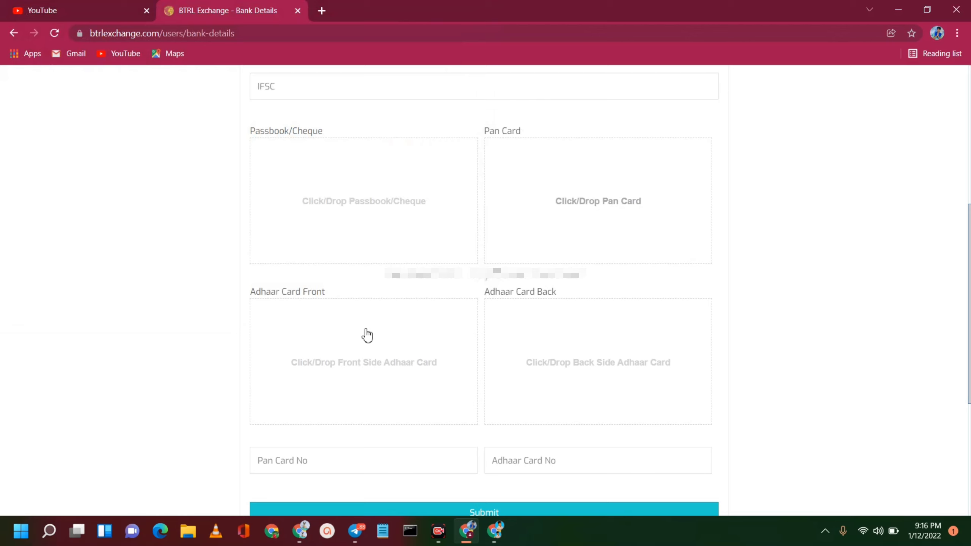
scroll(543, 329, "down", 2)
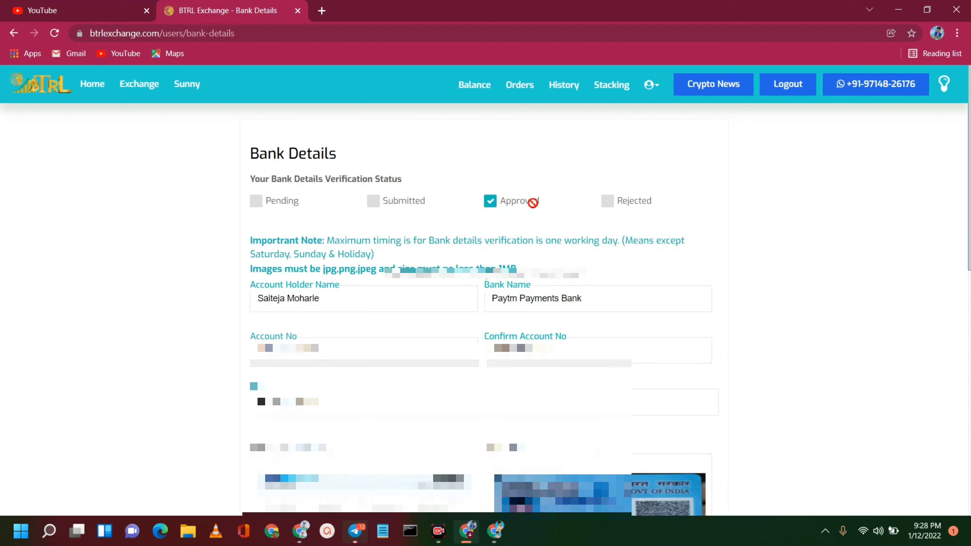
Step: Review the verification status, submitted bank details and uploaded documents, and dismiss the incoming notification
scroll(671, 257, "down", 1)
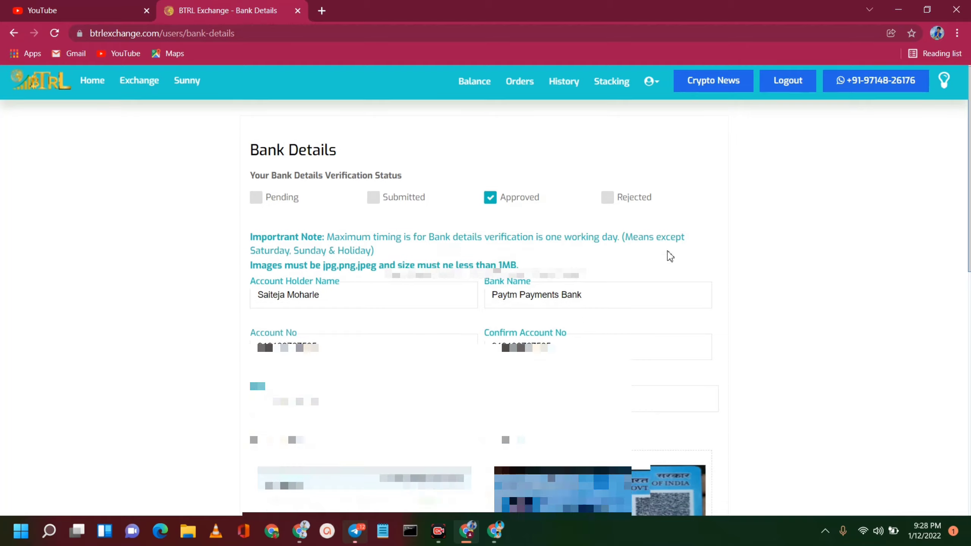
scroll(670, 256, "down", 10)
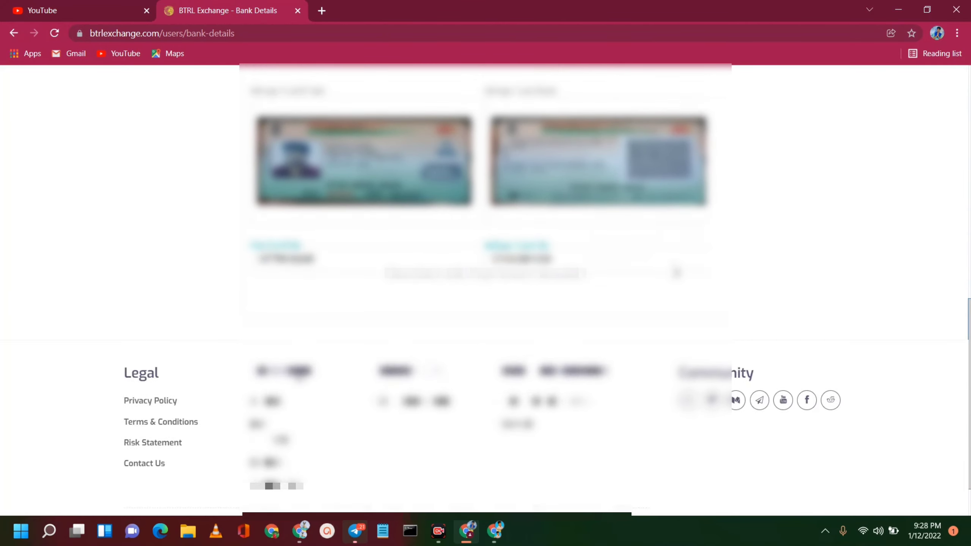
scroll(673, 267, "up", 10)
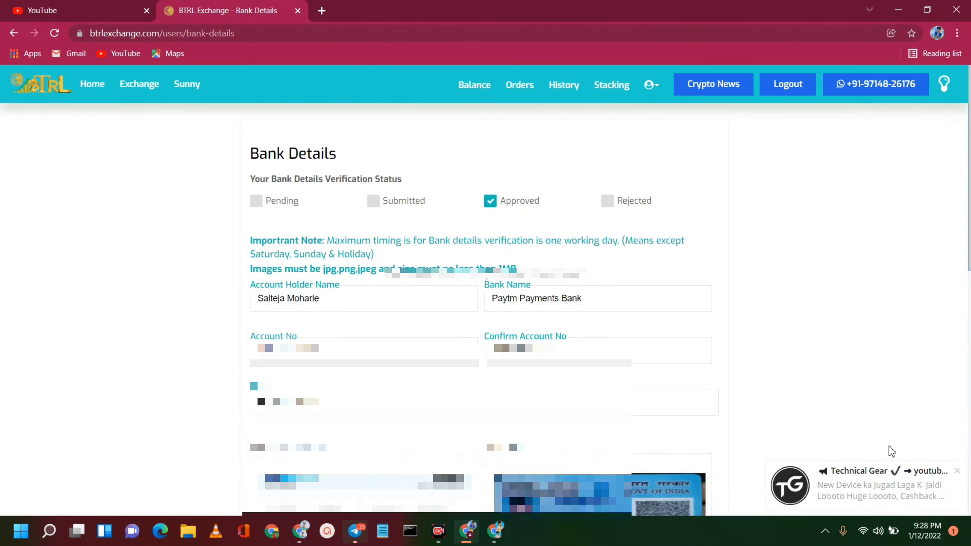
left_click(959, 472)
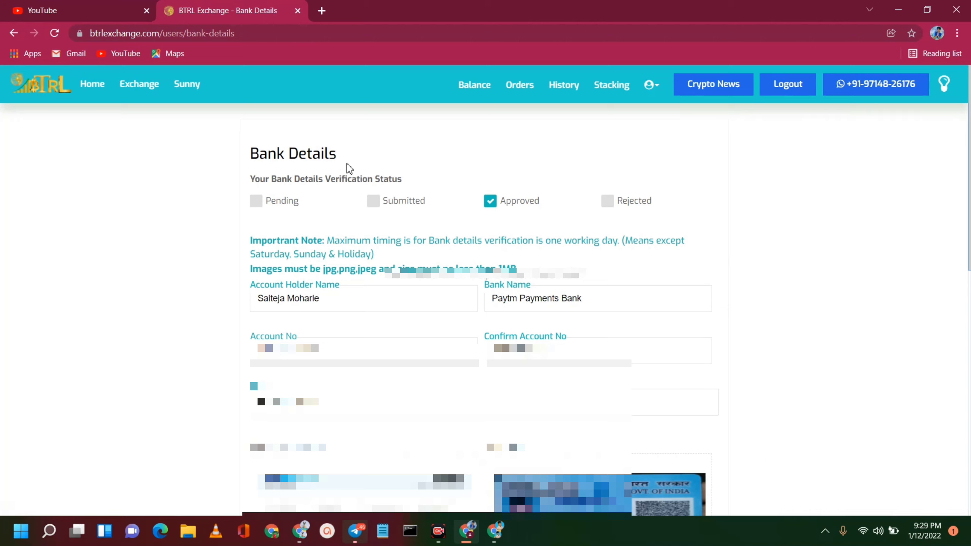
Step: Open the exchange's balance page, list all currencies including zero balances, and look through the list
left_click(474, 90)
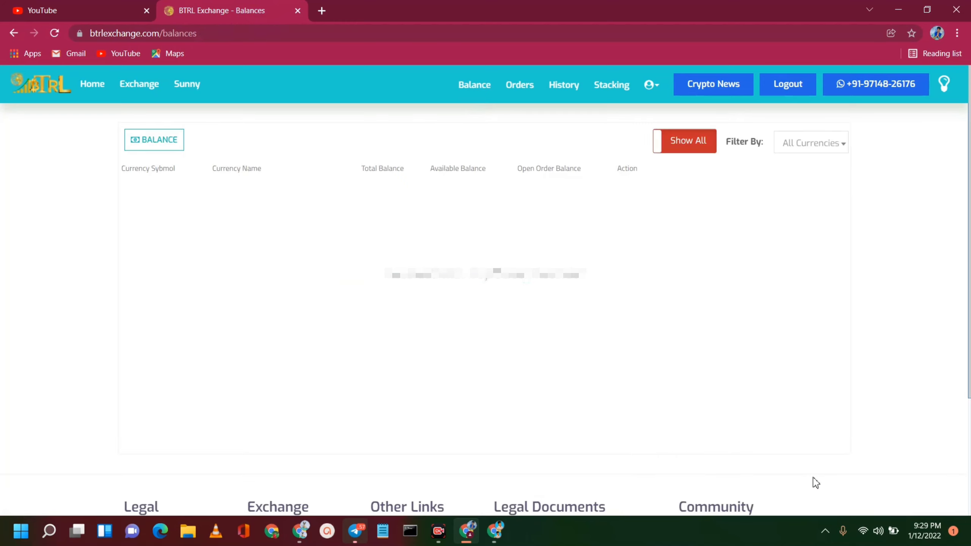
left_click(664, 146)
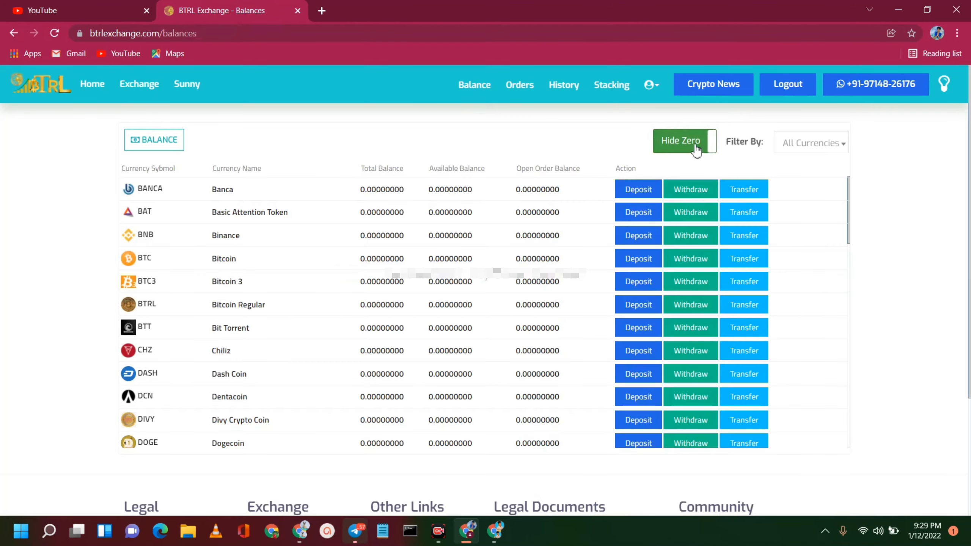
scroll(490, 260, "down", 5)
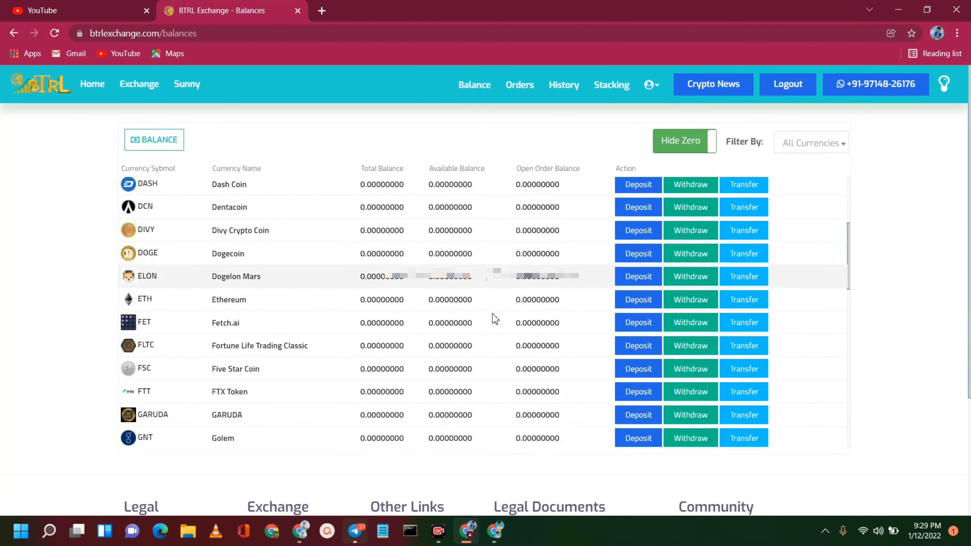
scroll(485, 375, "up", 5)
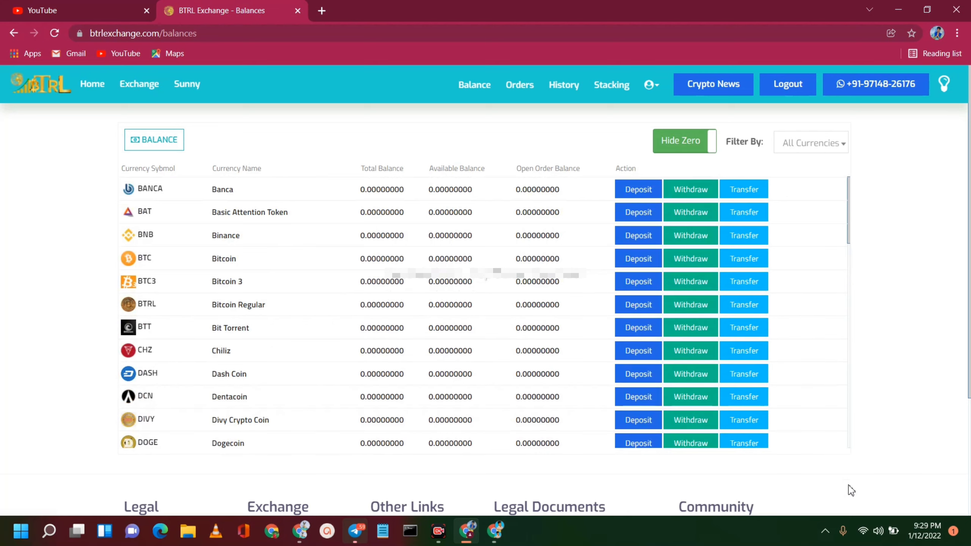
Step: Filter the balance list by the INR currency
left_click(832, 150)
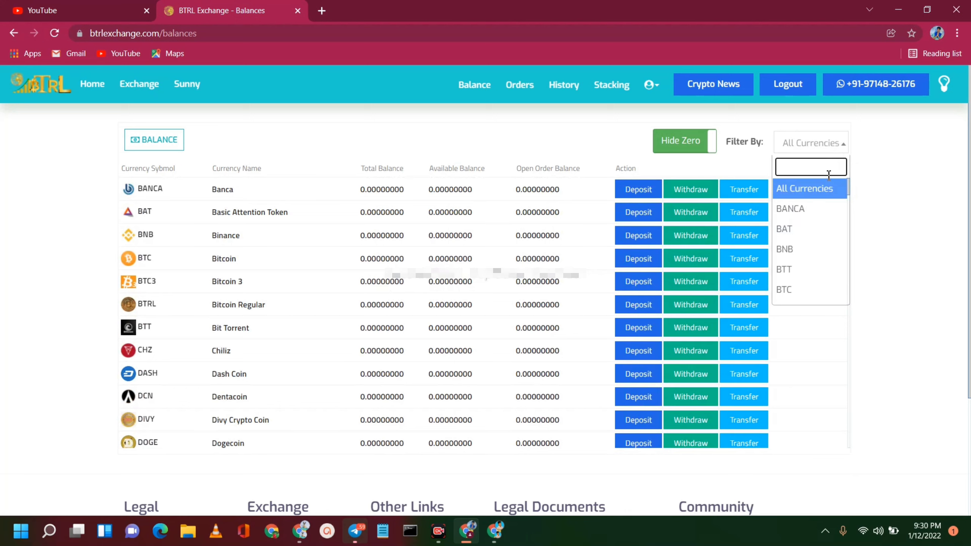
type("INR")
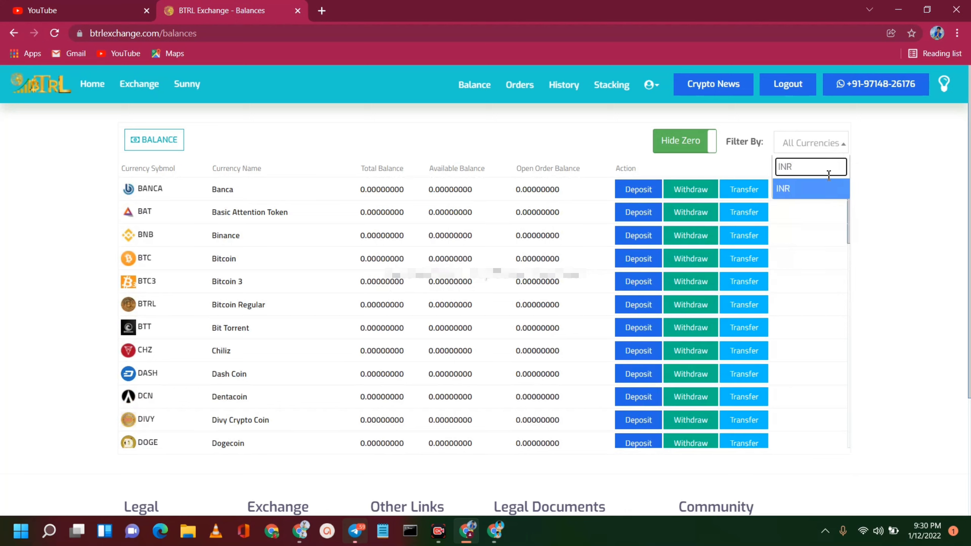
left_click(797, 197)
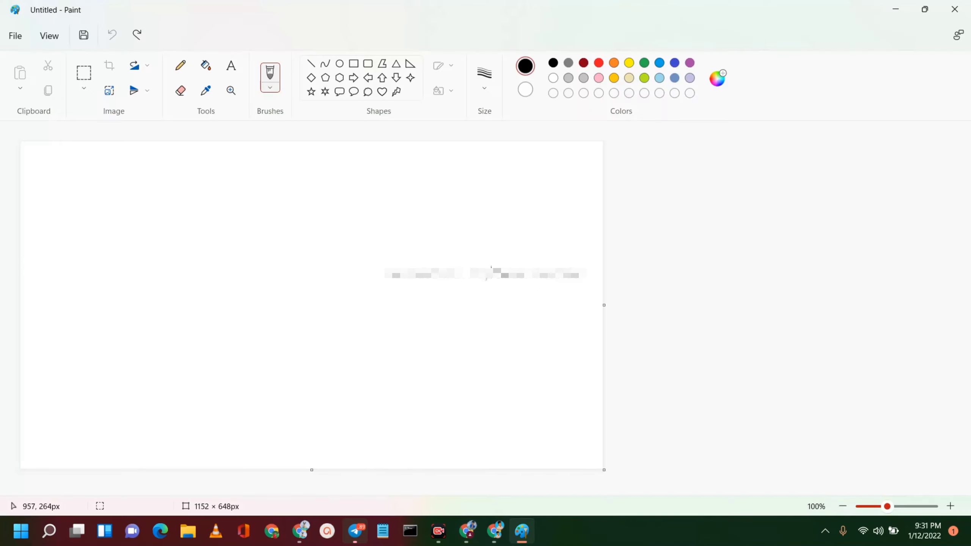
Step: In Paint, sketch a referral tree with a top node branching to circles 1 and 2, and write "= 90" beside it
mouse_move(271, 172)
left_mouse_down()
mouse_move(282, 157)
mouse_move(216, 203)
mouse_move(243, 200)
mouse_move(239, 185)
mouse_move(308, 191)
mouse_move(321, 214)
mouse_move(331, 206)
mouse_move(316, 192)
mouse_move(311, 218)
mouse_move(339, 200)
mouse_move(314, 187)
left_mouse_up()
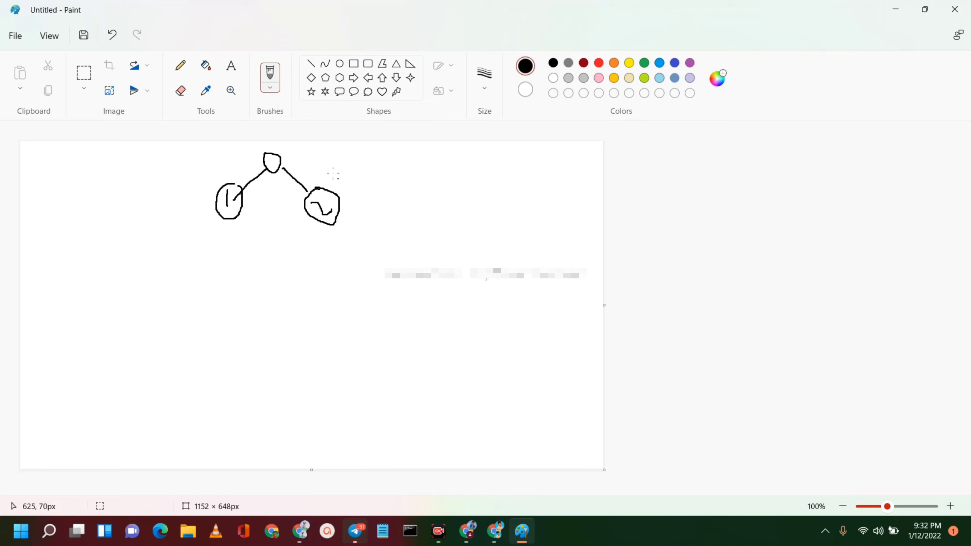
left_click_drag(362, 174, 375, 174)
mouse_move(399, 160)
left_mouse_down()
mouse_move(400, 179)
mouse_move(424, 171)
mouse_move(416, 159)
left_mouse_up()
Step: Draw two second-level branches from circle 1, each ending in a small node
left_click_drag(217, 214, 157, 230)
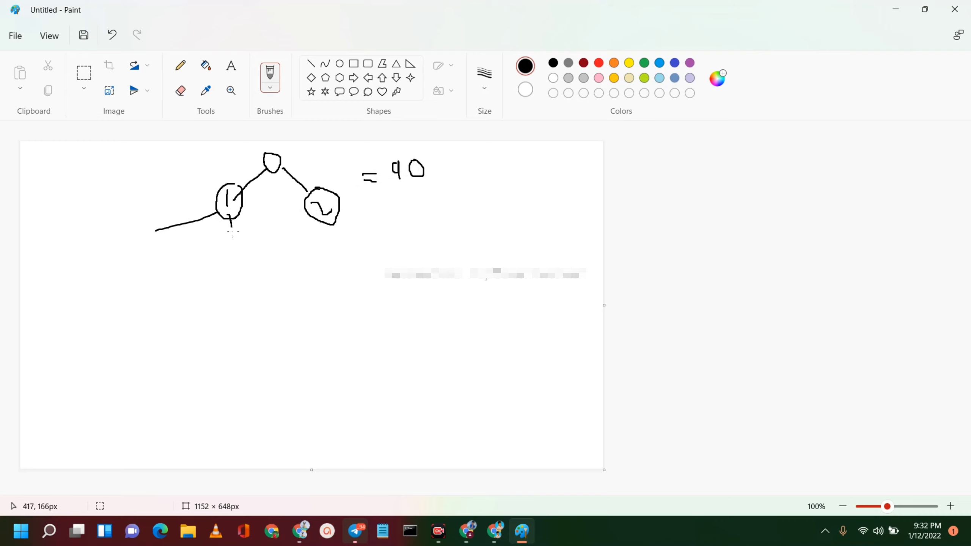
left_click_drag(233, 231, 237, 247)
left_click_drag(137, 227, 142, 233)
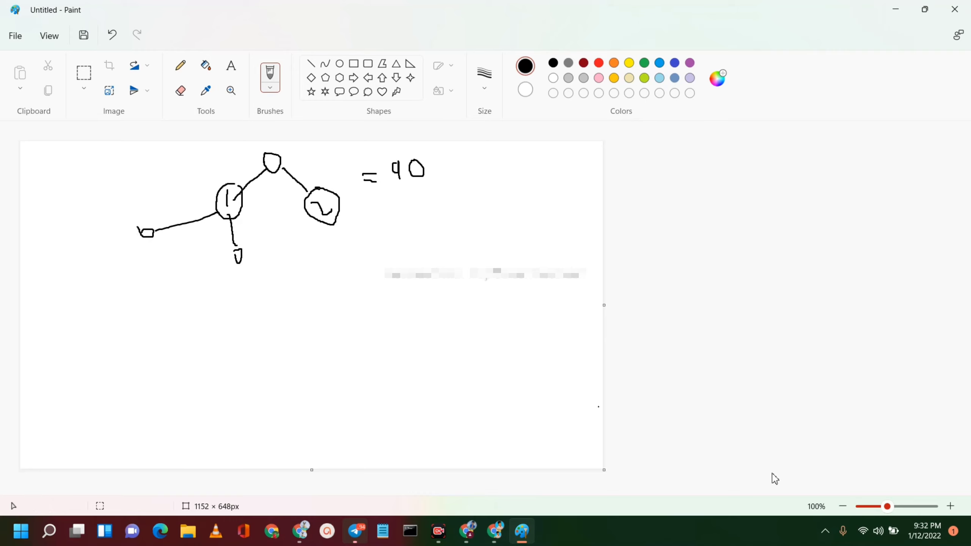
Step: Switch to the browser to check the level-wise referral rewards, and return to the Paint drawing
key("alt+Tab")
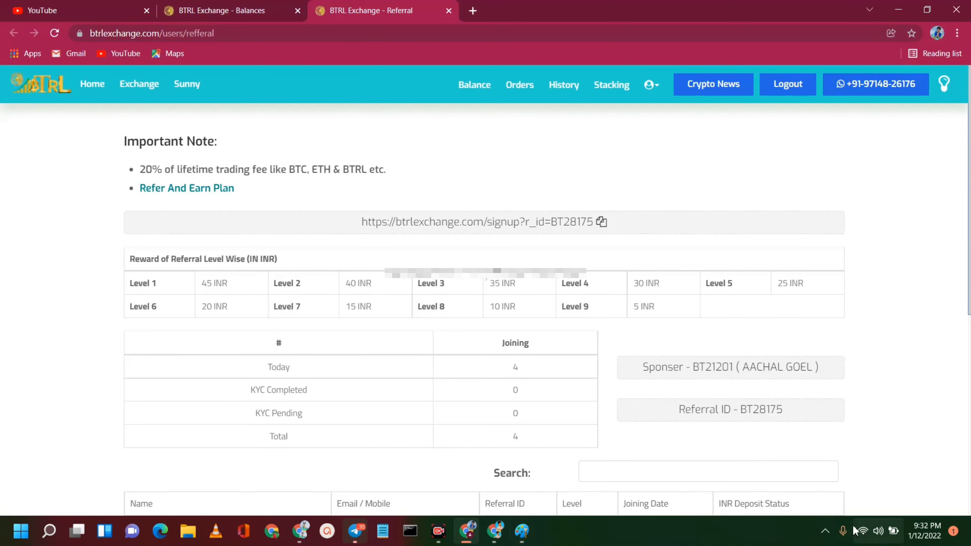
left_click(523, 532)
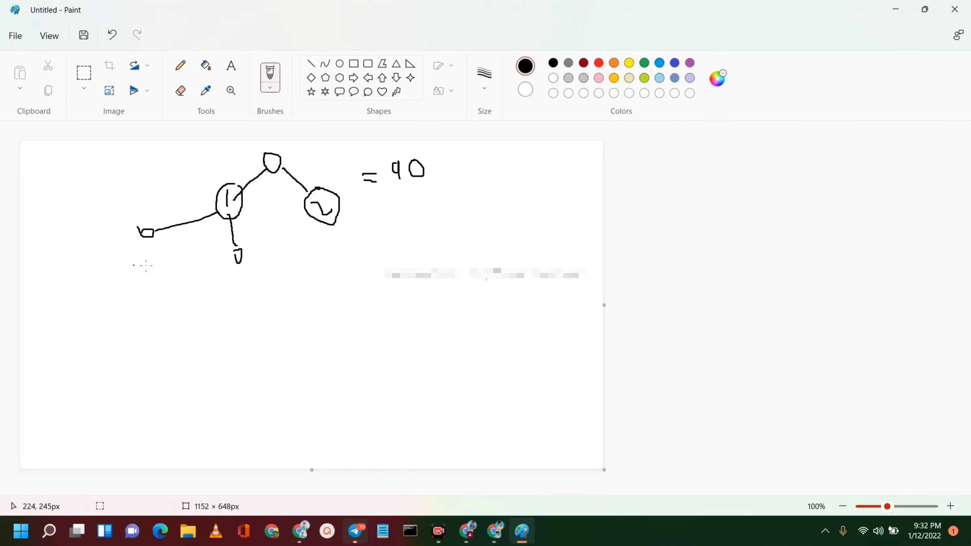
Step: Write "80" beside circle 1's lower level, draw two branches below circle 2, and write "80 = 160" next to them
left_click_drag(176, 255, 84, 255)
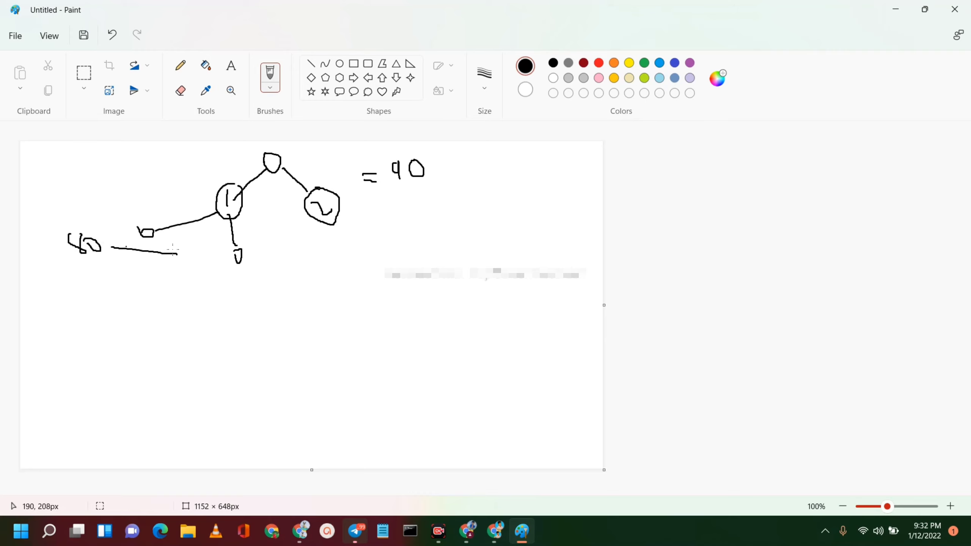
left_click_drag(325, 222, 314, 247)
mouse_move(335, 212)
left_mouse_down()
mouse_move(399, 267)
mouse_move(384, 241)
mouse_move(400, 244)
left_mouse_up()
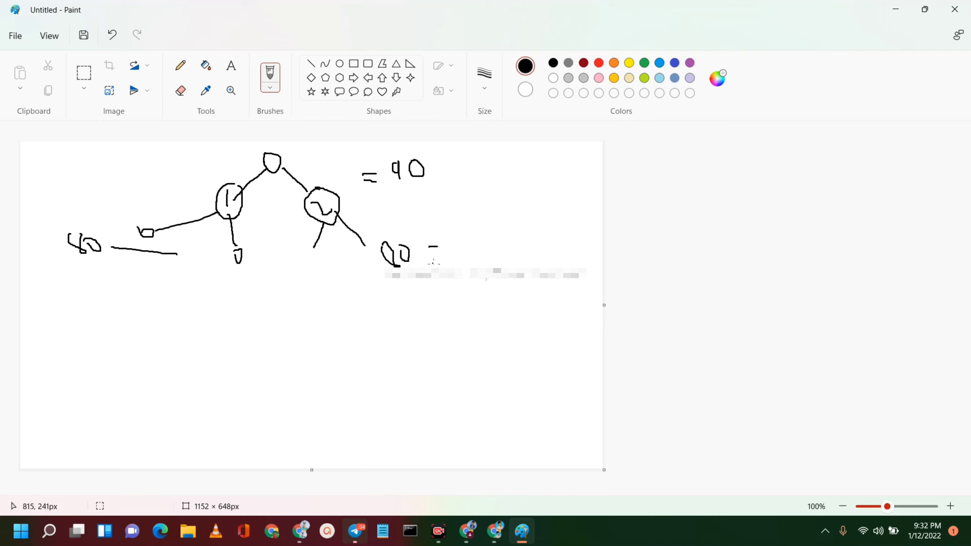
mouse_move(473, 239)
left_mouse_down()
mouse_move(476, 247)
mouse_move(483, 237)
left_mouse_up()
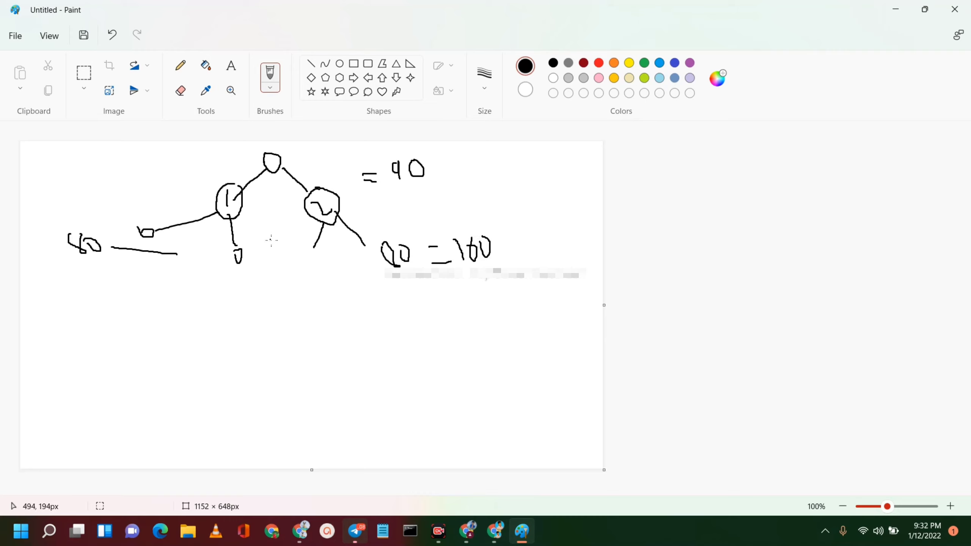
Step: Draw third-level branches below circle 1's two nodes, and write "= 280" under the 160 total
left_click_drag(283, 155, 308, 155)
left_click_drag(204, 193, 150, 196)
mouse_move(141, 232)
left_mouse_down()
mouse_move(114, 261)
mouse_move(156, 274)
left_mouse_up()
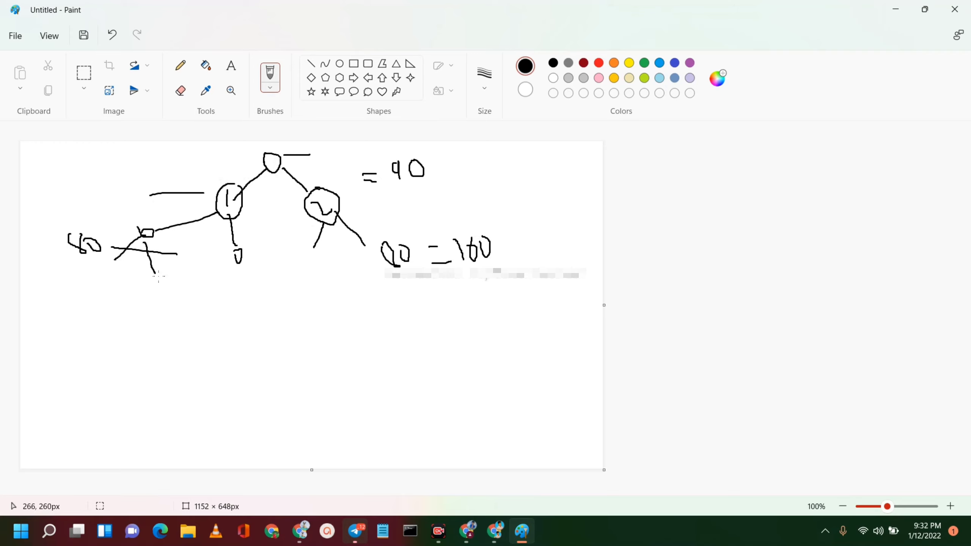
left_click_drag(236, 261, 217, 292)
mouse_move(82, 276)
left_mouse_down()
mouse_move(230, 303)
mouse_move(113, 264)
left_mouse_up()
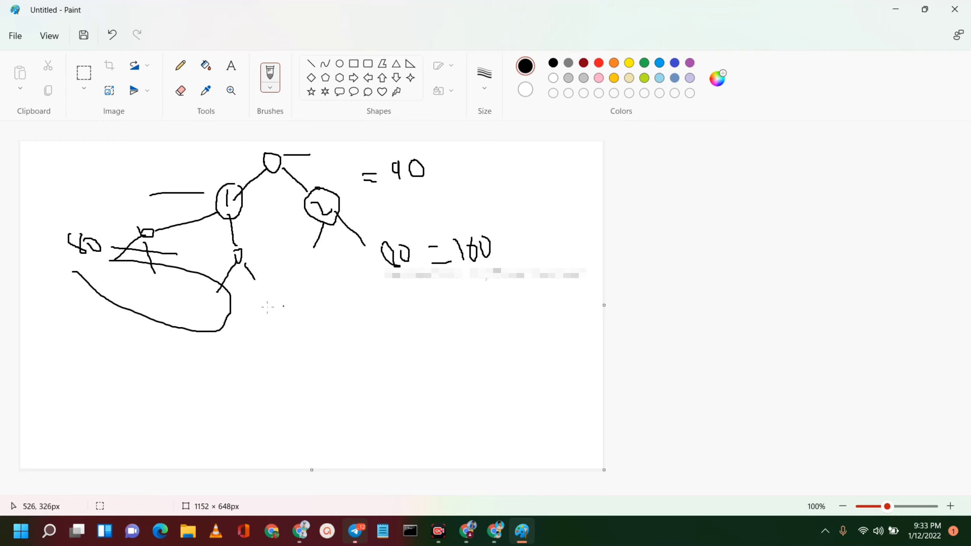
mouse_move(187, 316)
left_mouse_down()
mouse_move(197, 337)
mouse_move(221, 326)
left_mouse_up()
mouse_move(496, 312)
left_mouse_down()
mouse_move(482, 296)
mouse_move(517, 298)
mouse_move(506, 294)
left_mouse_up()
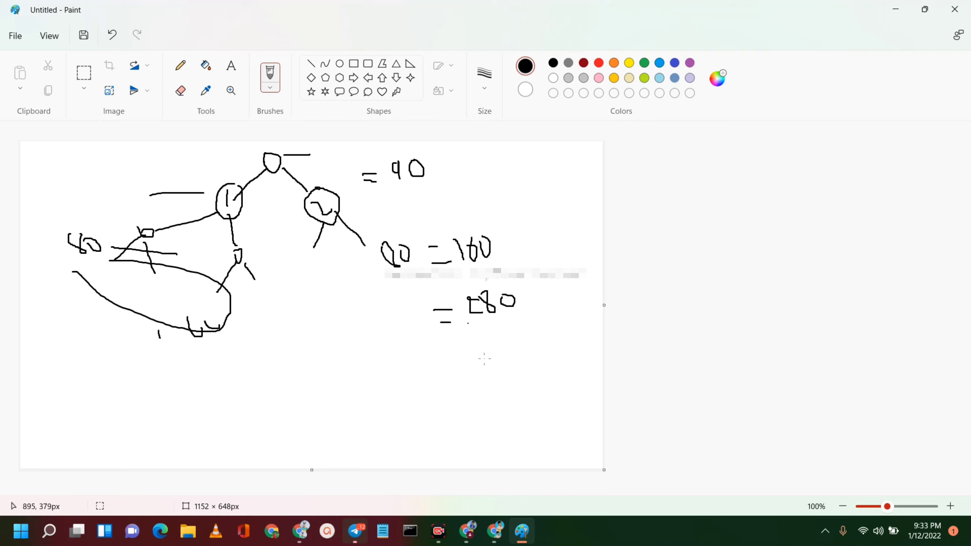
Step: Switch to the browser's Balances page, open the INR deposit form, and choose UPI as the payment method
left_click(468, 532)
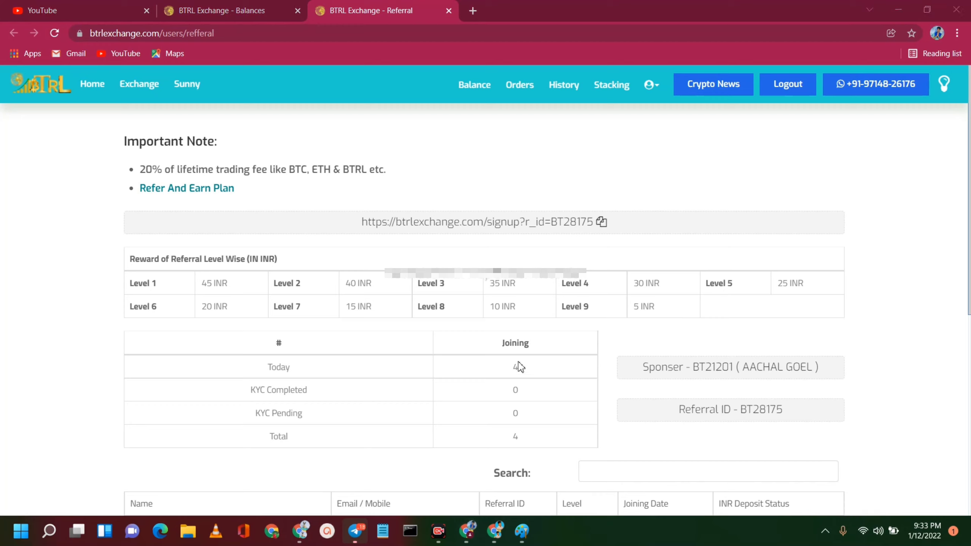
left_click(285, 9)
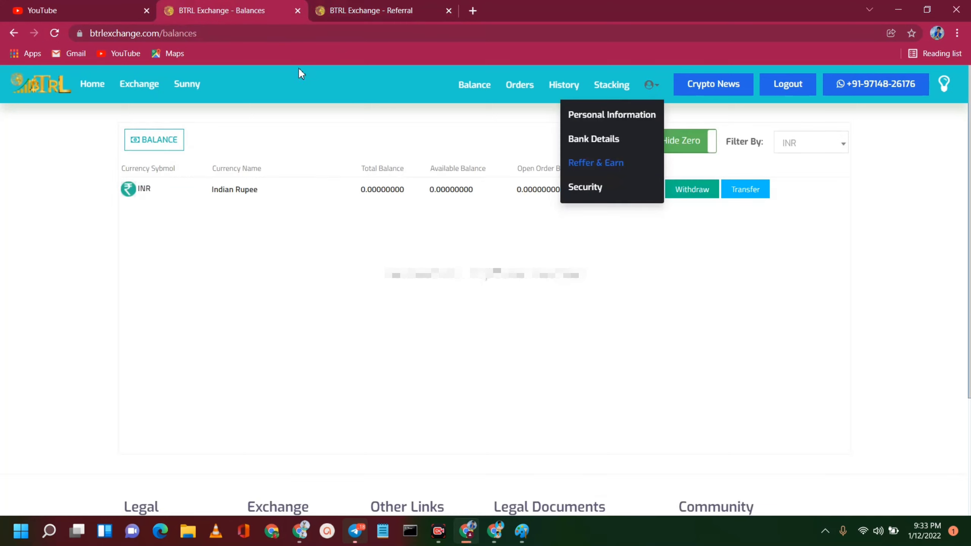
left_click(631, 269)
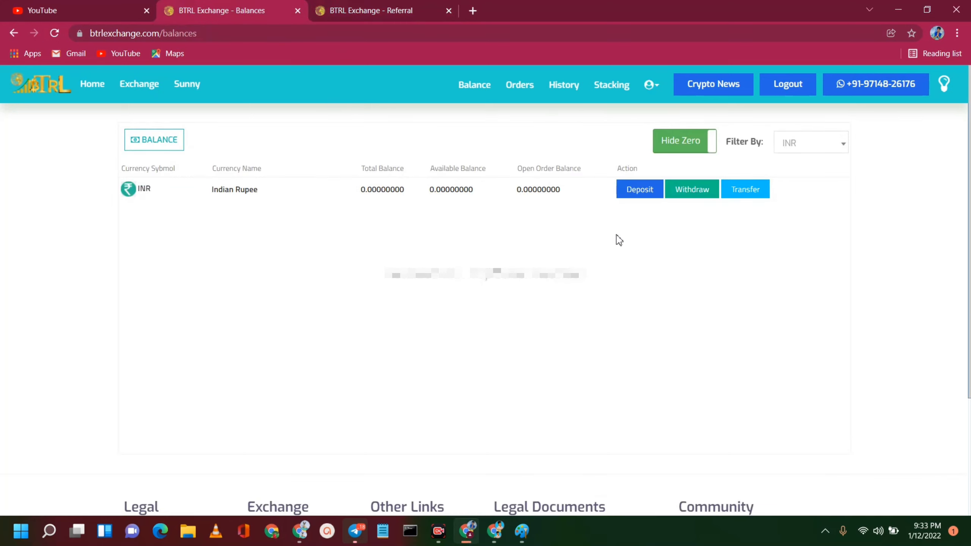
left_click(640, 195)
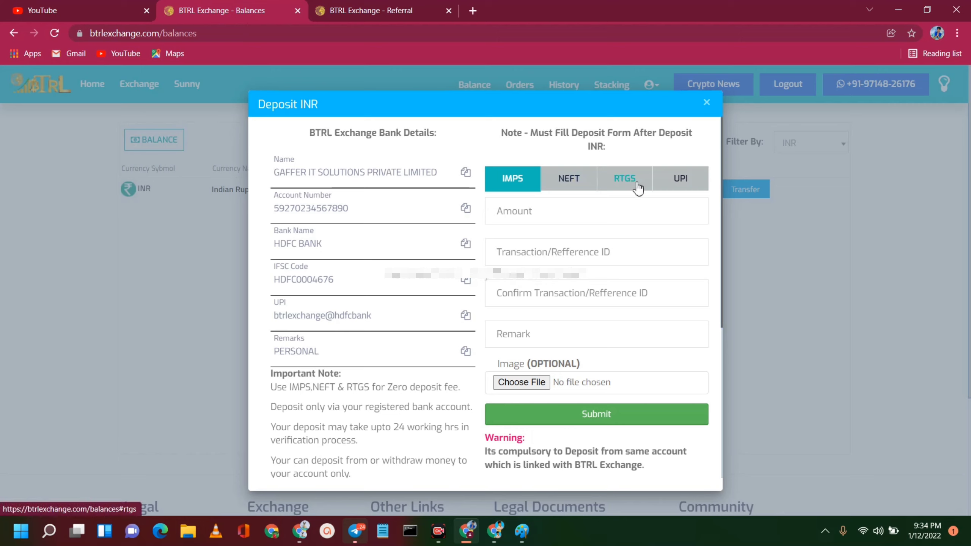
left_click(675, 189)
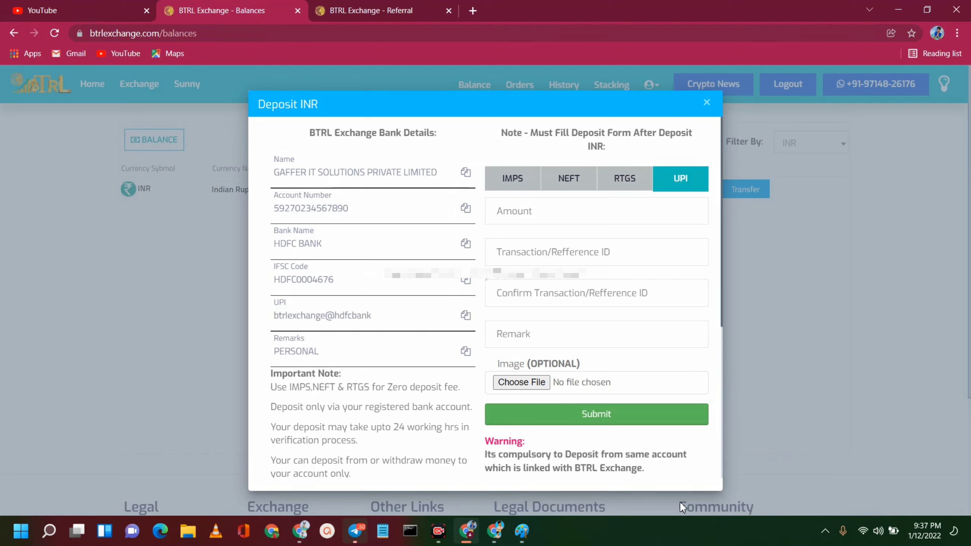
Step: Mark the exchange's UPI ID with its copy option and the PERSONAL remark on the deposit form, and clear the markings
mouse_move(297, 325)
left_mouse_down()
mouse_move(451, 331)
mouse_move(481, 319)
mouse_move(463, 308)
mouse_move(462, 321)
left_mouse_up()
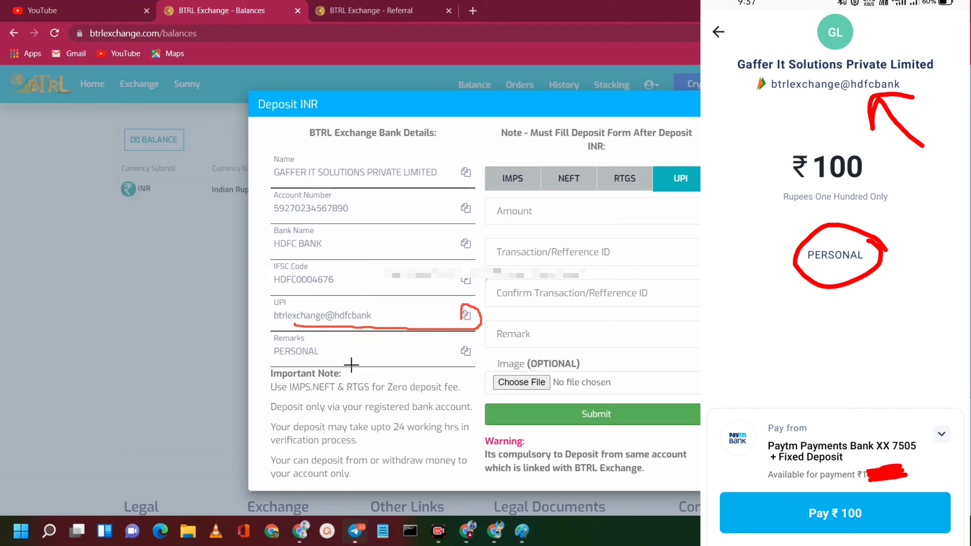
mouse_move(328, 348)
left_mouse_down()
mouse_move(281, 335)
mouse_move(269, 358)
mouse_move(323, 366)
mouse_move(319, 346)
left_mouse_up()
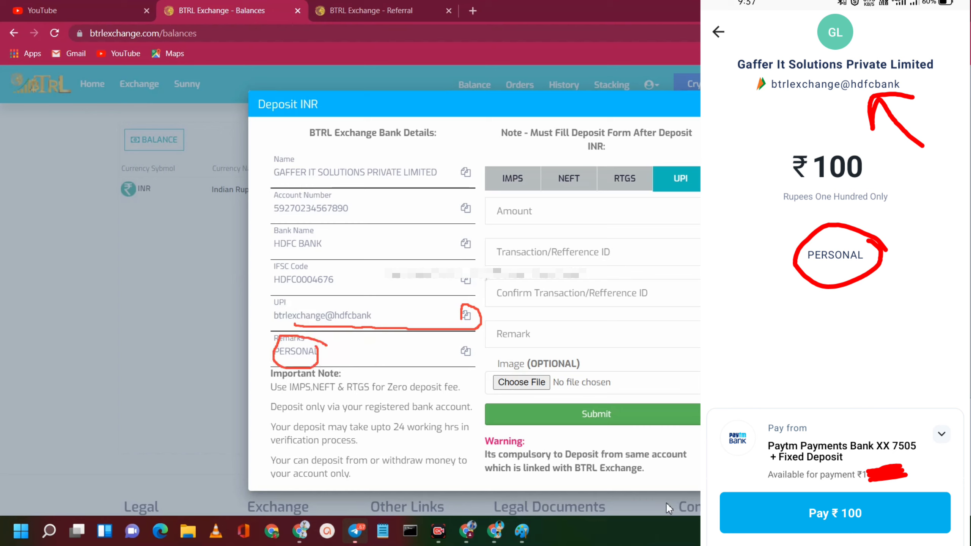
key("Escape")
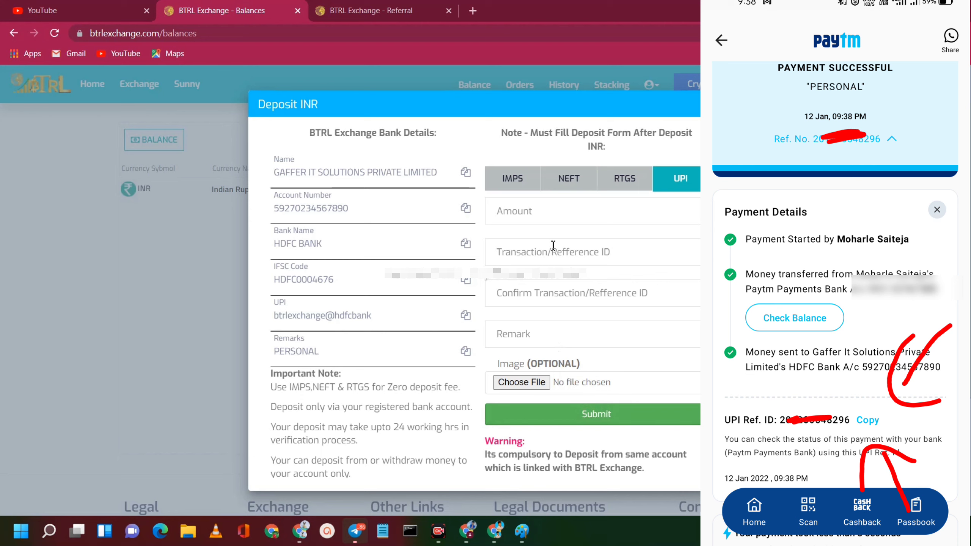
Step: Submit the UPI deposit with amount 100, the payment reference ID entered twice, remark PERSONAL, and the image photo_2022-01-12_21-39-26.jpg
left_click(541, 212)
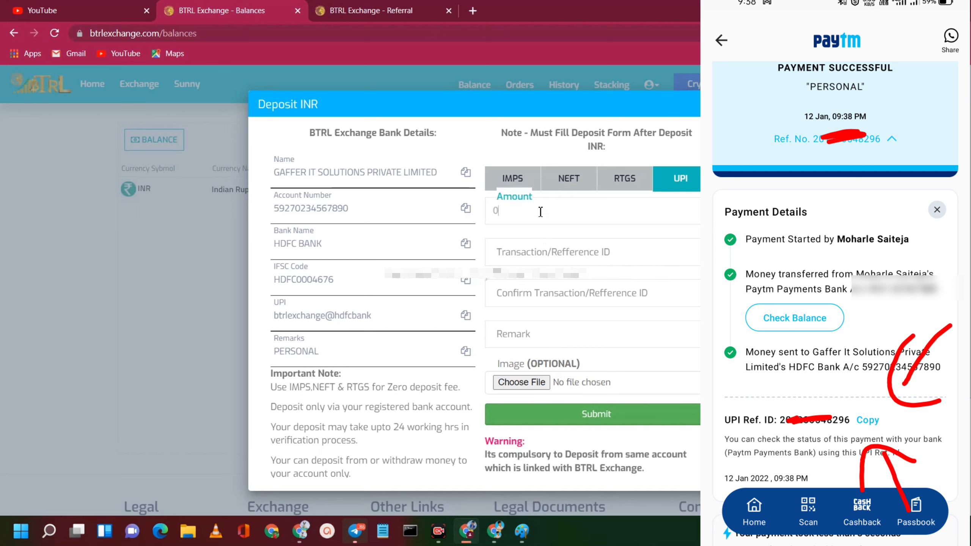
type("100")
left_click(561, 253)
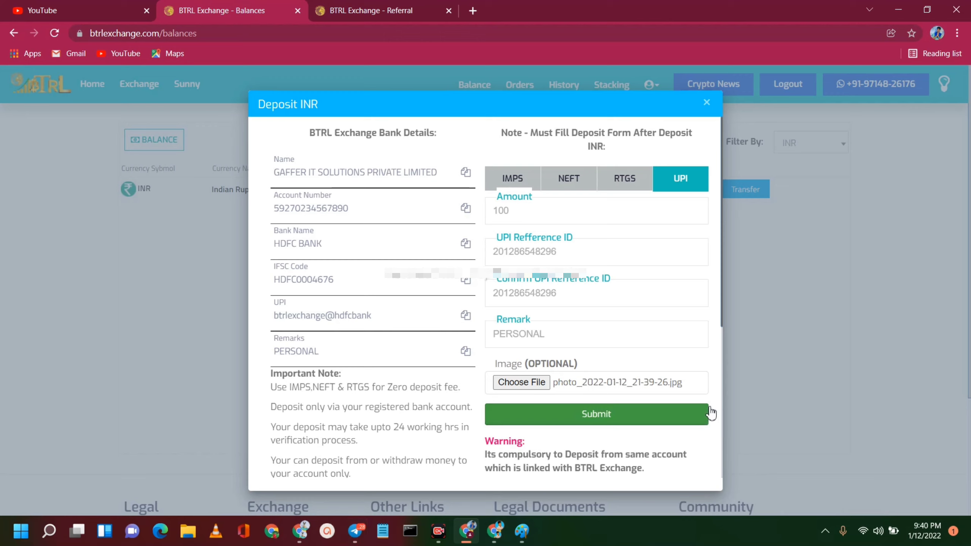
left_click(679, 414)
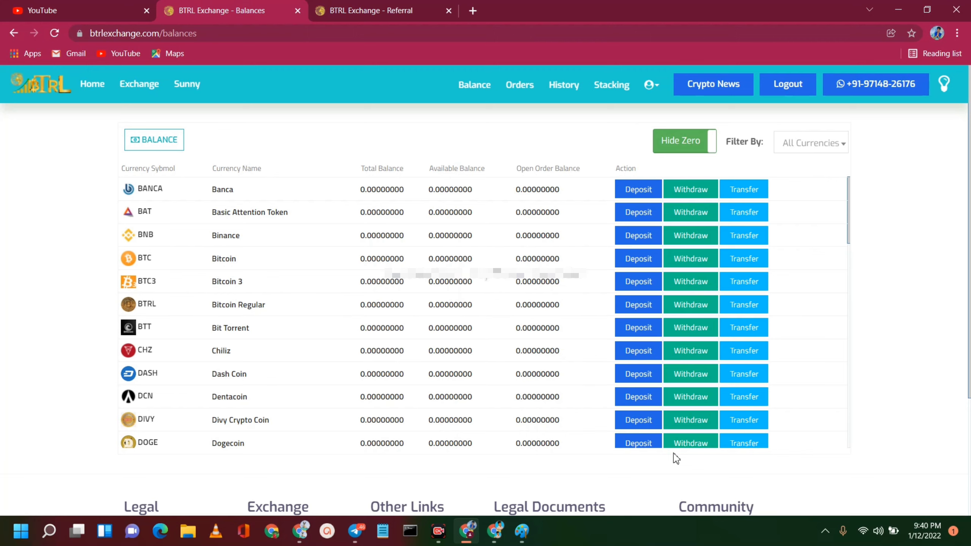
Step: Open the referral page, dismiss the notification, and view the list of referred members with their INR deposit status
left_click(354, 7)
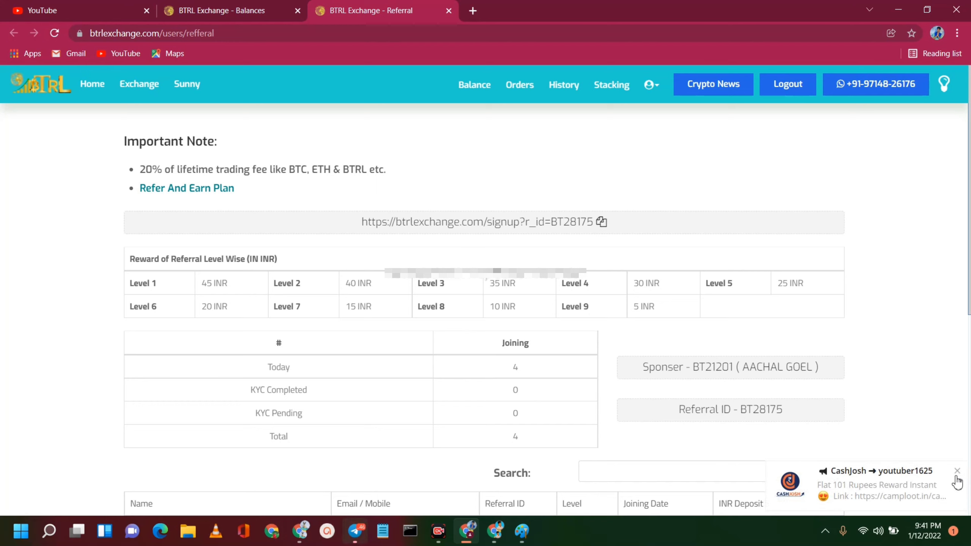
left_click(958, 471)
scroll(875, 388, "down", 1)
scroll(874, 389, "down", 2)
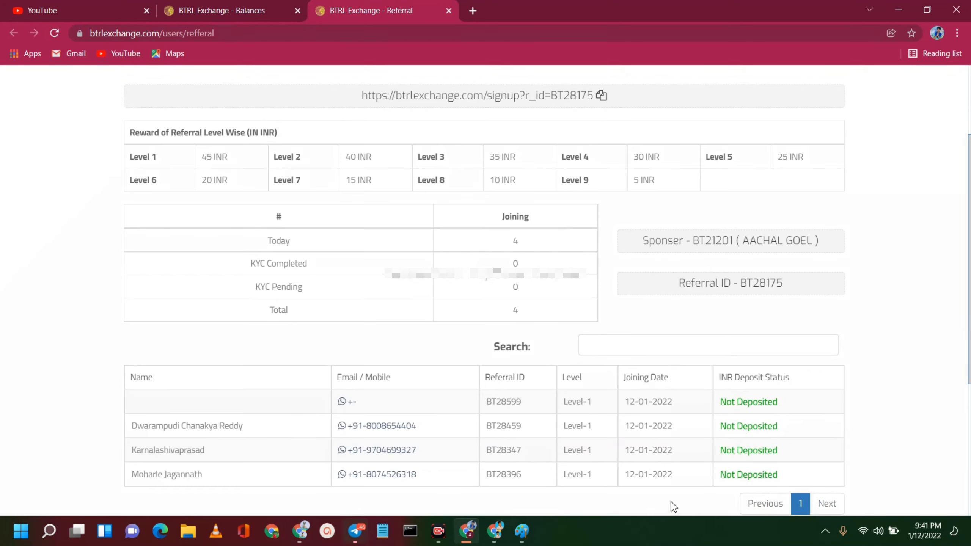
Step: Mark the referral link, the referral ID and the INR Deposit Status column, clear the markings, and review the level-wise rewards
left_click_drag(356, 108, 606, 103)
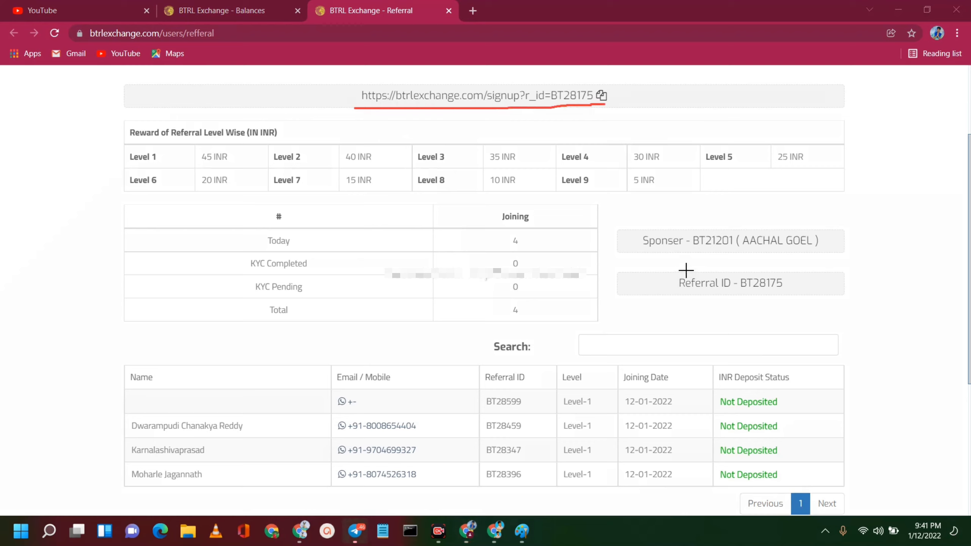
mouse_move(685, 273)
left_mouse_down()
mouse_move(748, 316)
mouse_move(790, 277)
mouse_move(681, 271)
left_mouse_up()
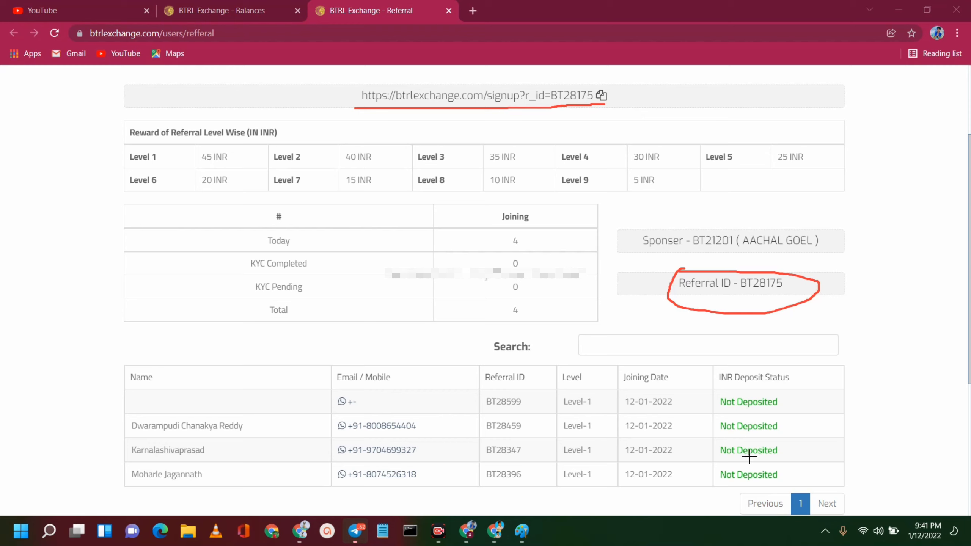
mouse_move(872, 357)
left_mouse_down()
mouse_move(823, 378)
mouse_move(818, 394)
mouse_move(846, 402)
left_mouse_up()
mouse_move(860, 416)
left_mouse_down()
mouse_move(824, 422)
mouse_move(826, 433)
left_mouse_up()
key("Escape")
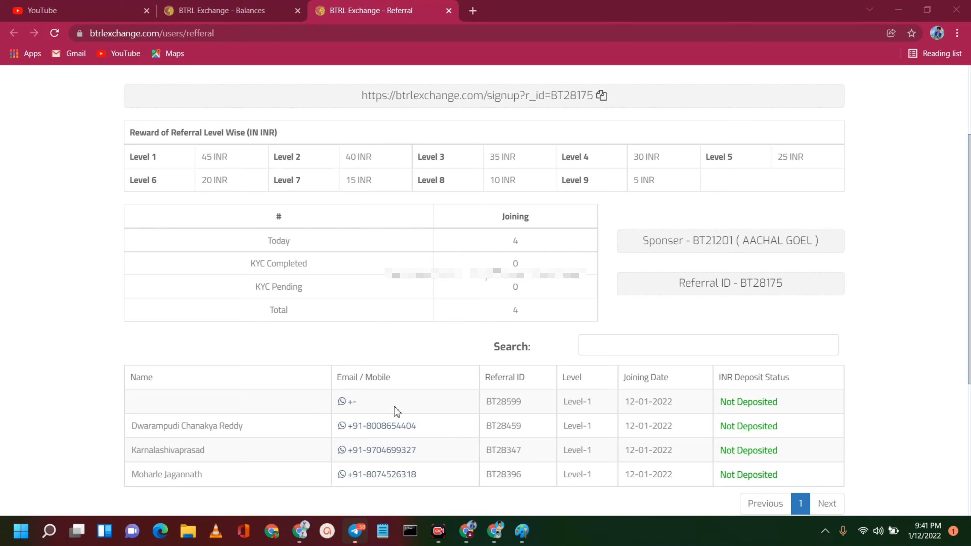
scroll(408, 413, "up", 2)
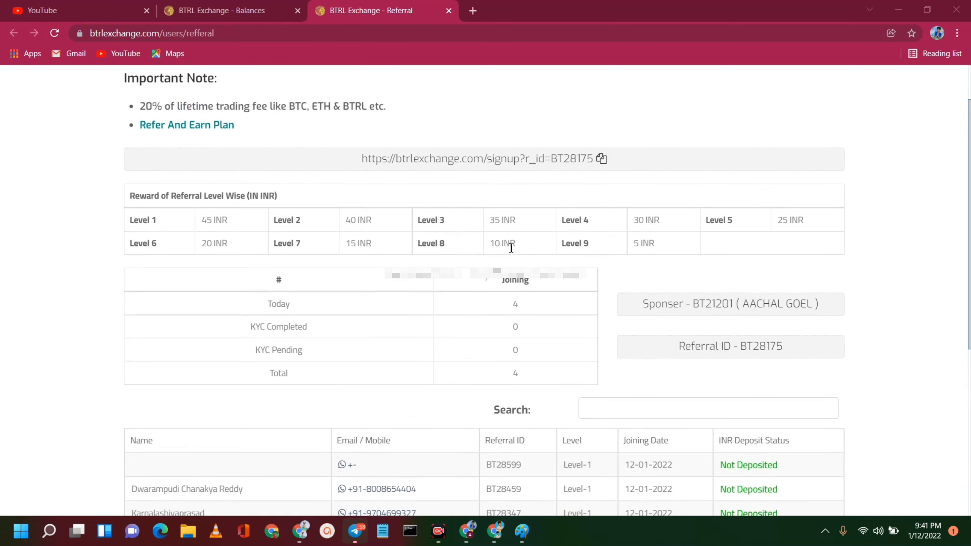
scroll(457, 308, "up", 2)
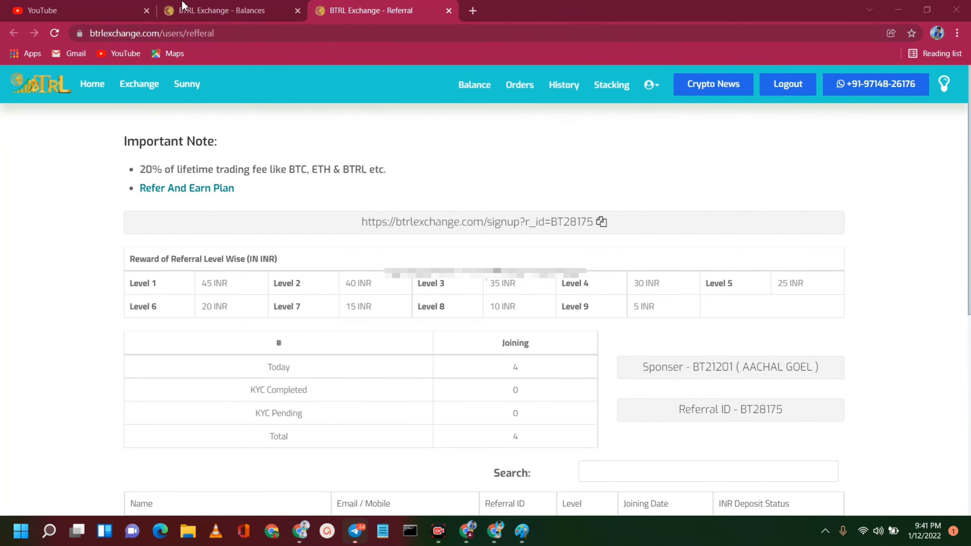
Step: Go back to the Balances page and limit the currency list to INR
left_click(236, 5)
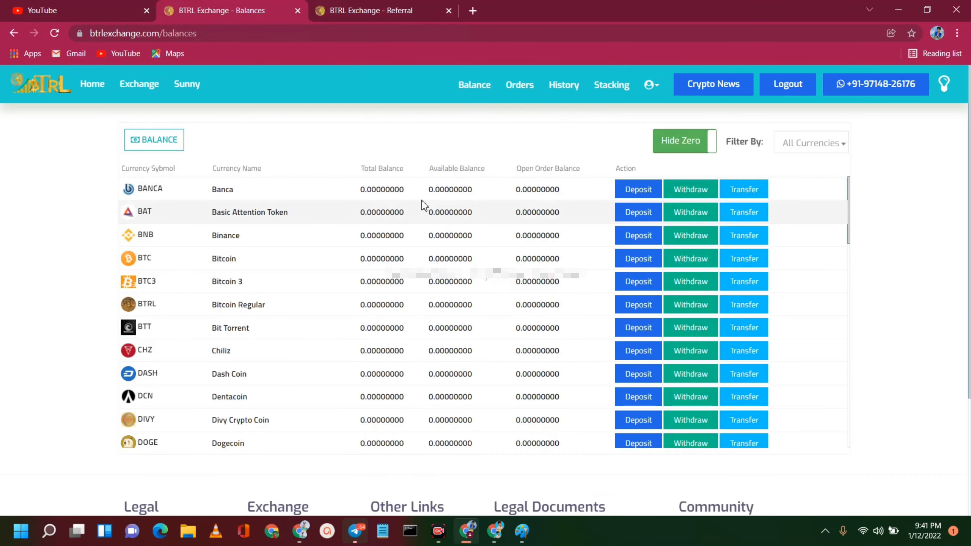
left_click(800, 148)
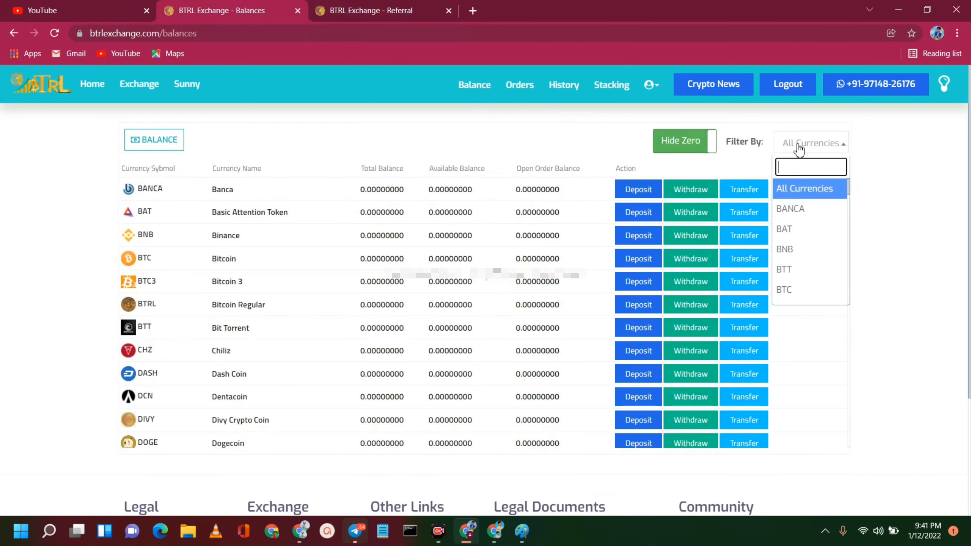
type("INR")
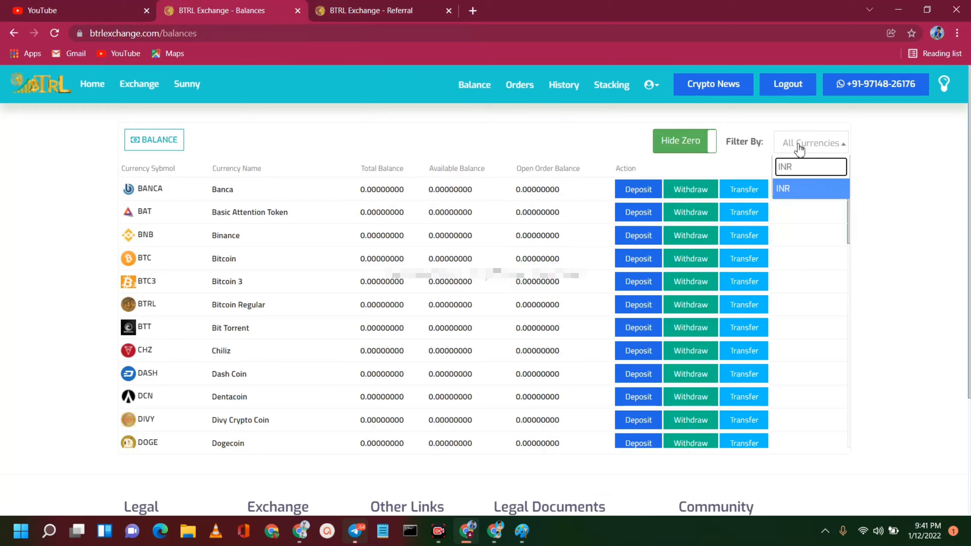
left_click(817, 194)
Step: Review the INR withdrawal form and close it, and return to the referral page, dismissing the notification
left_click(709, 190)
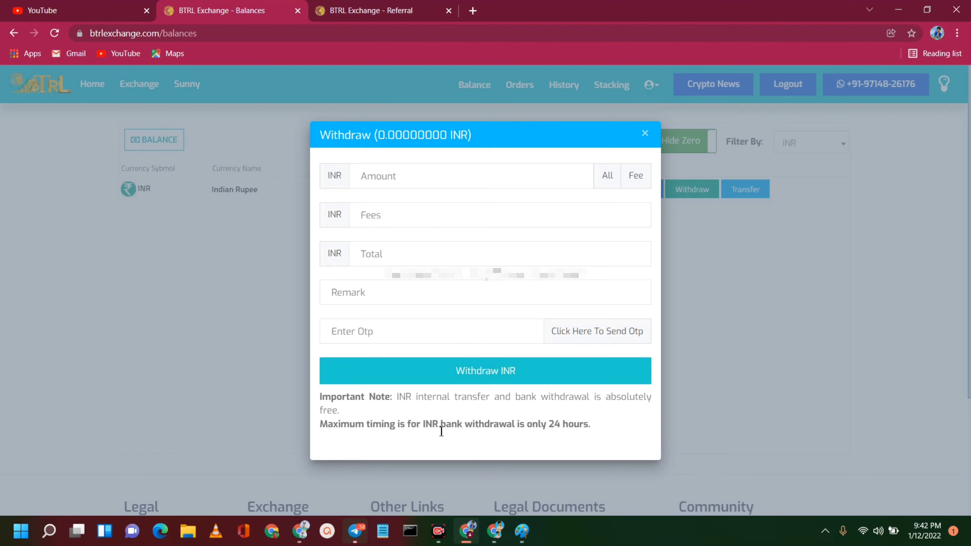
left_click(652, 135)
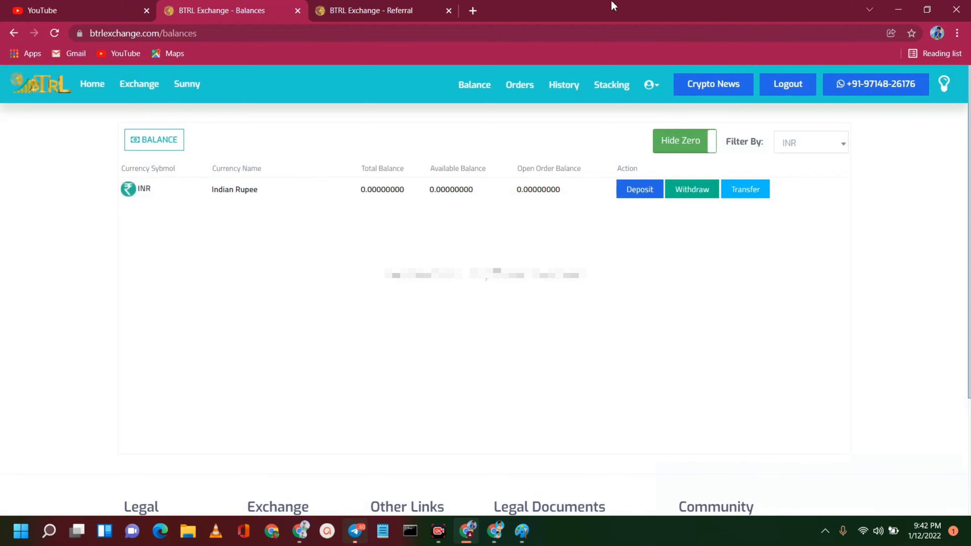
left_click(410, 5)
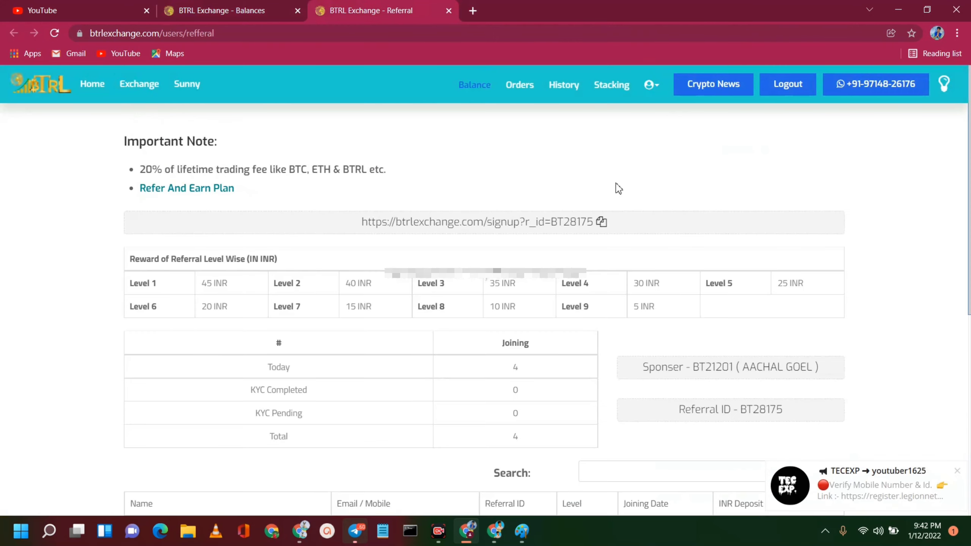
left_click(957, 471)
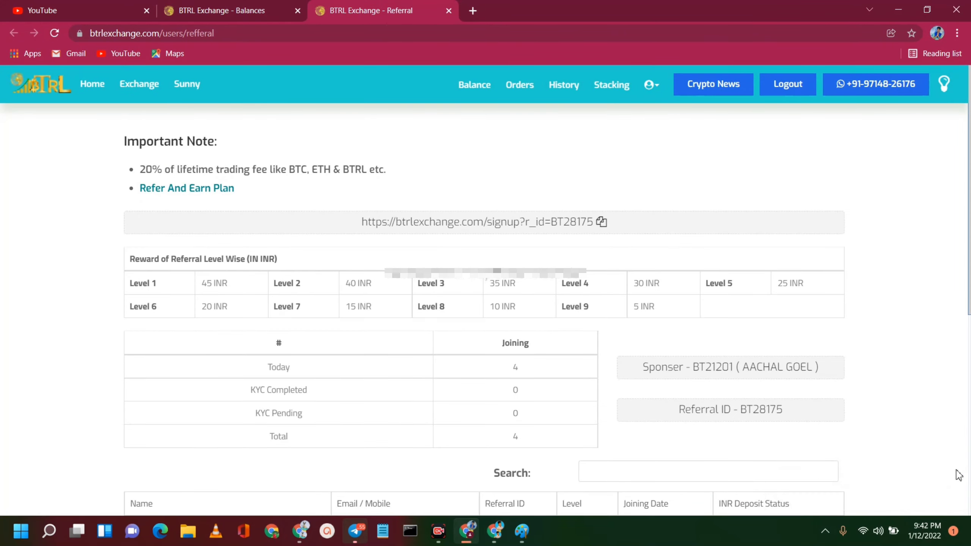